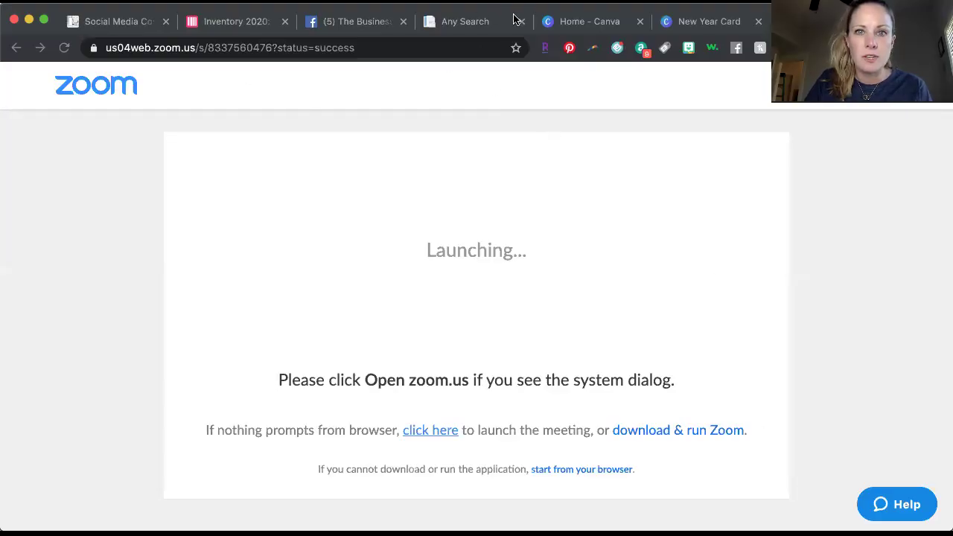
Switch from the Zoom launch page to the 'Home - Canva' browser tab.
click(602, 27)
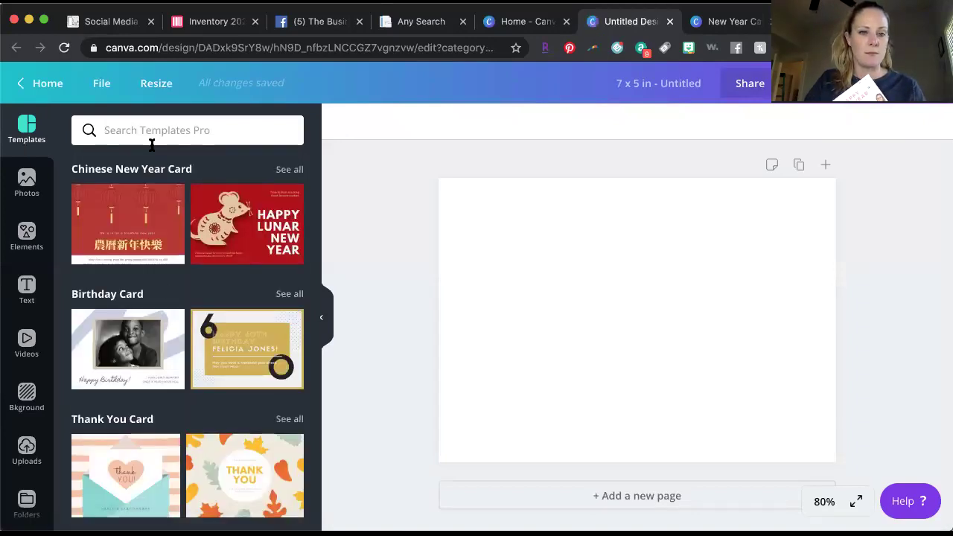
Browse the card template categories such as Chinese New Year, Birthday and Thank You cards.
scroll(171, 362, down, 5)
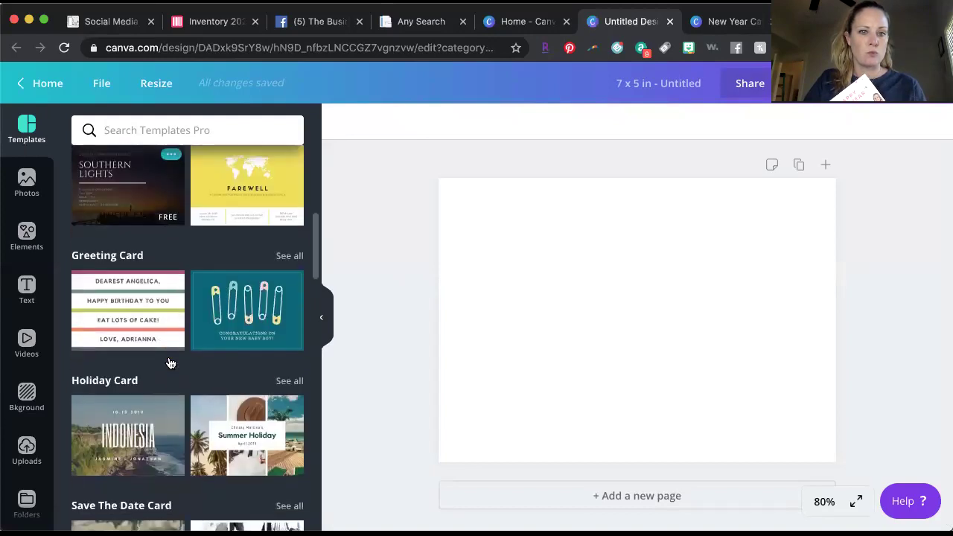
scroll(170, 363, down, 5)
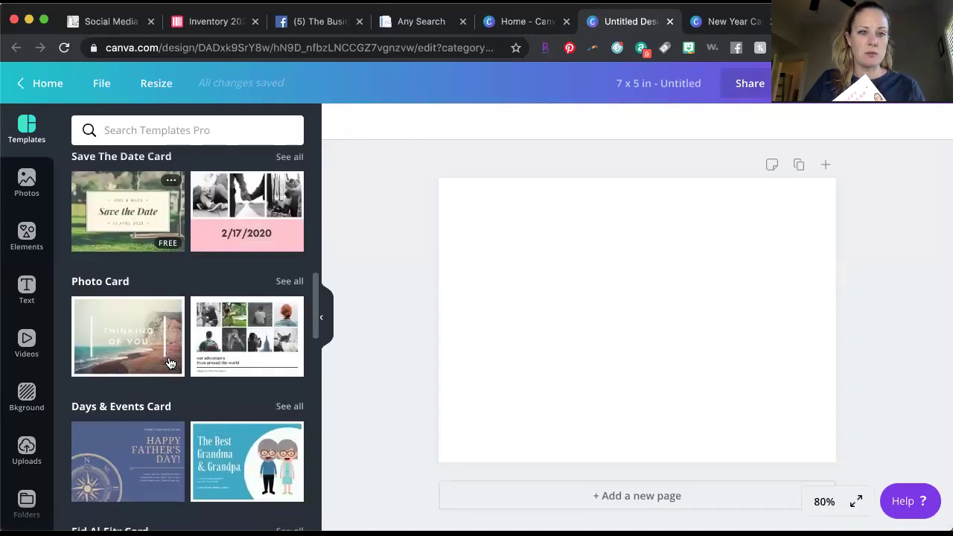
scroll(170, 363, down, 3)
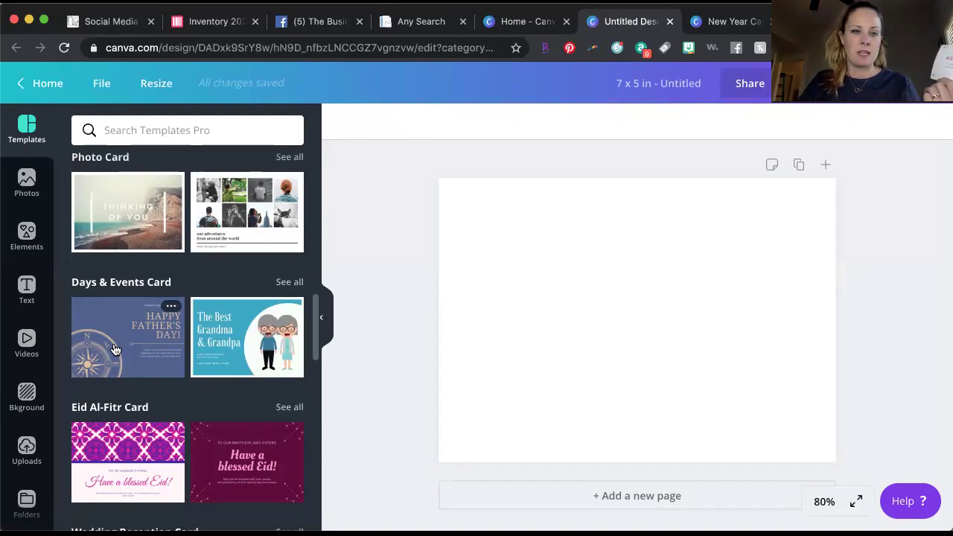
scroll(129, 347, up, 7)
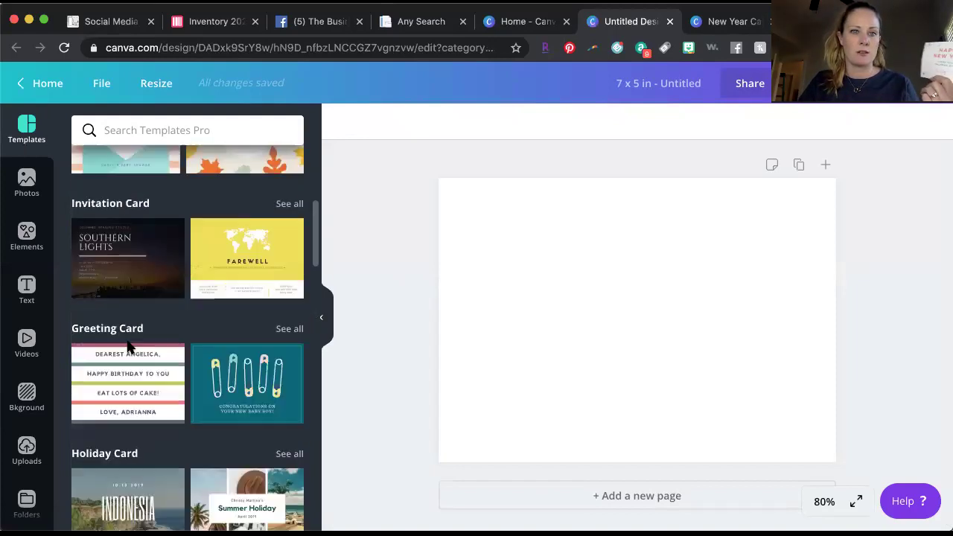
scroll(127, 344, up, 5)
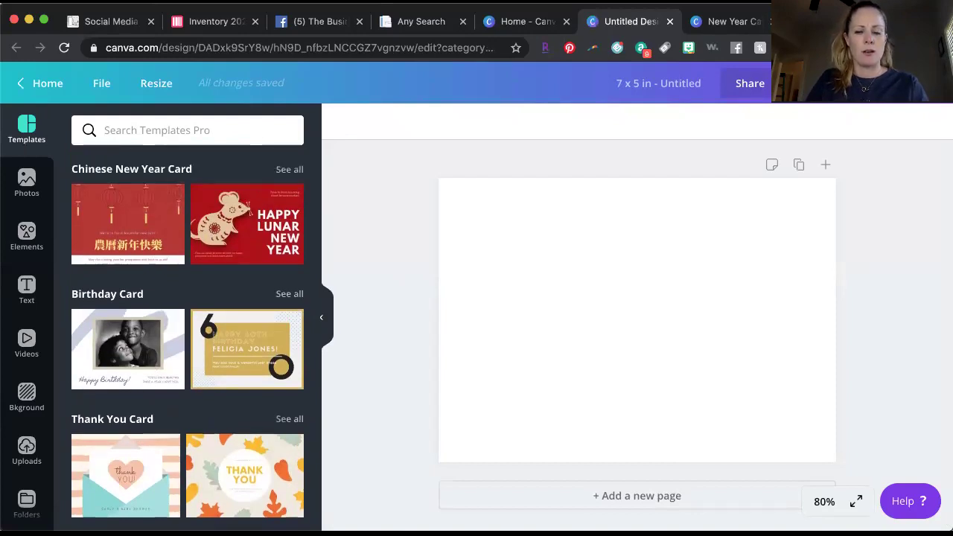
Search templates for 'new year' and apply the 'Happy New Year to All' template.
click(168, 131)
text(new year)
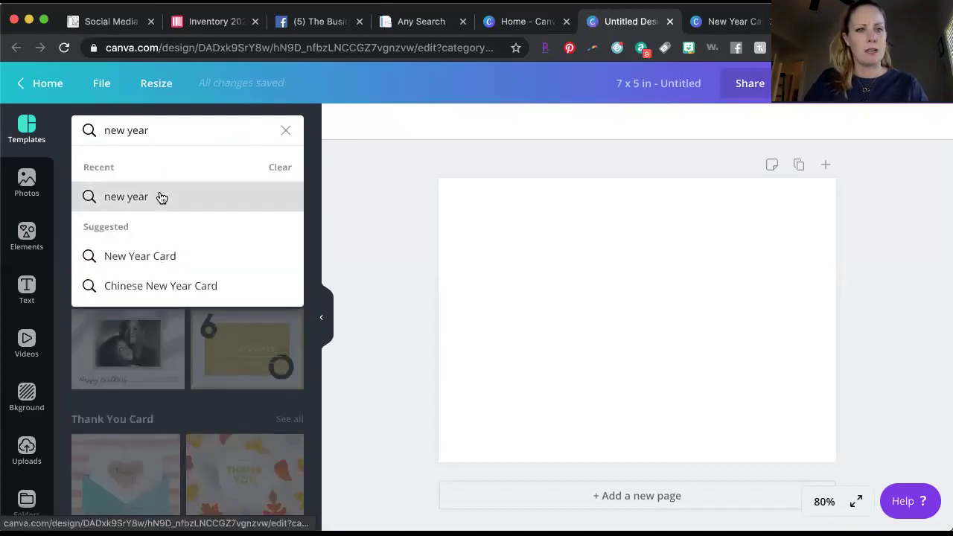
click(160, 196)
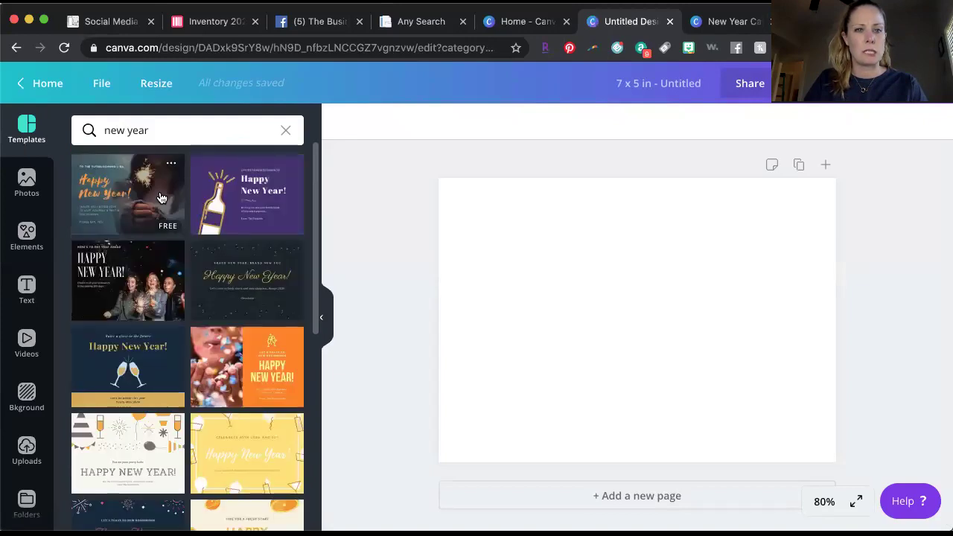
scroll(198, 339, down, 3)
scroll(198, 339, down, 5)
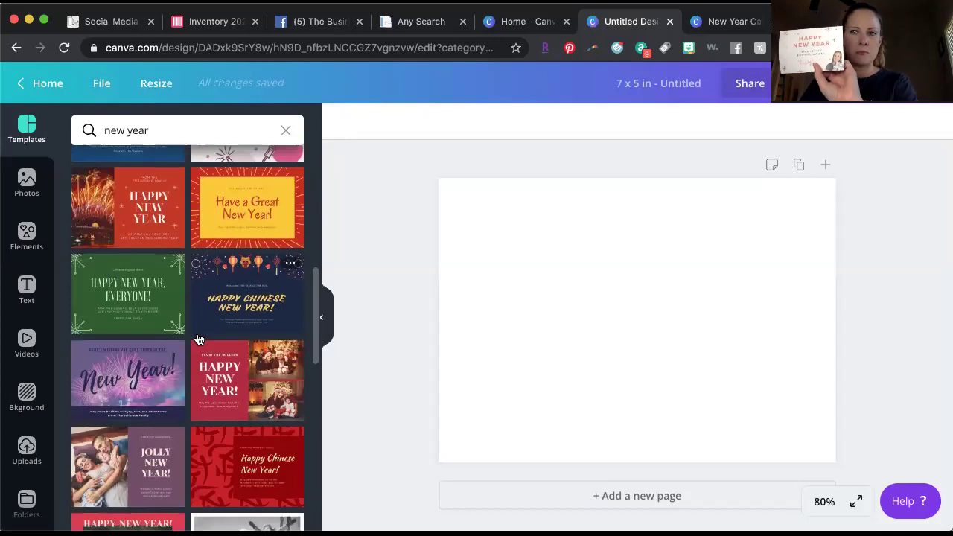
scroll(199, 340, down, 3)
scroll(199, 340, down, 2)
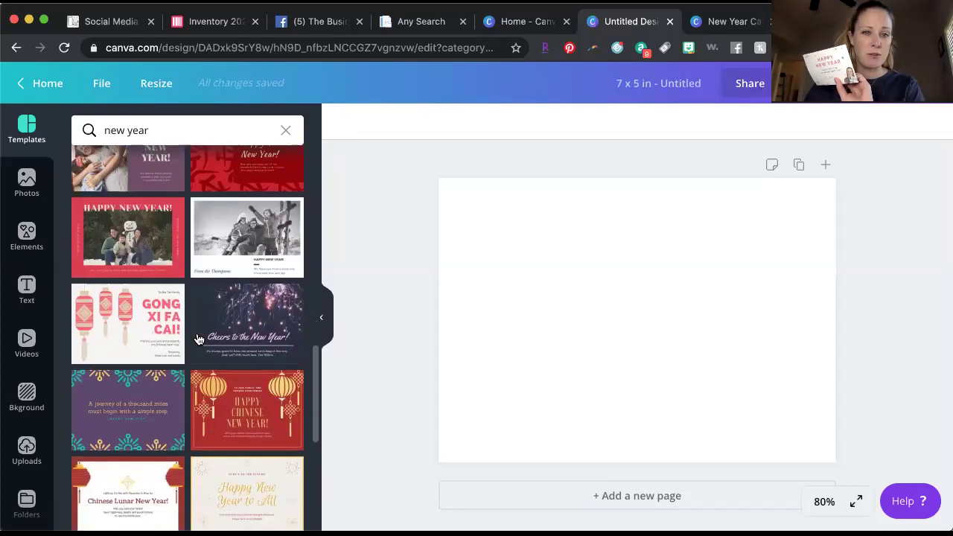
click(258, 487)
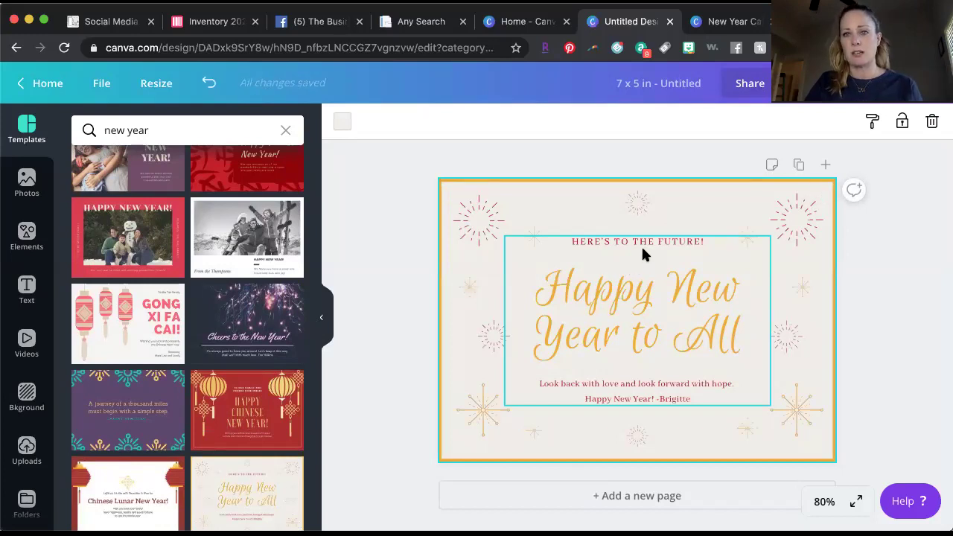
Change the heading text's font from Euphoria Script to Bebas Neue under Brand fonts.
click(626, 300)
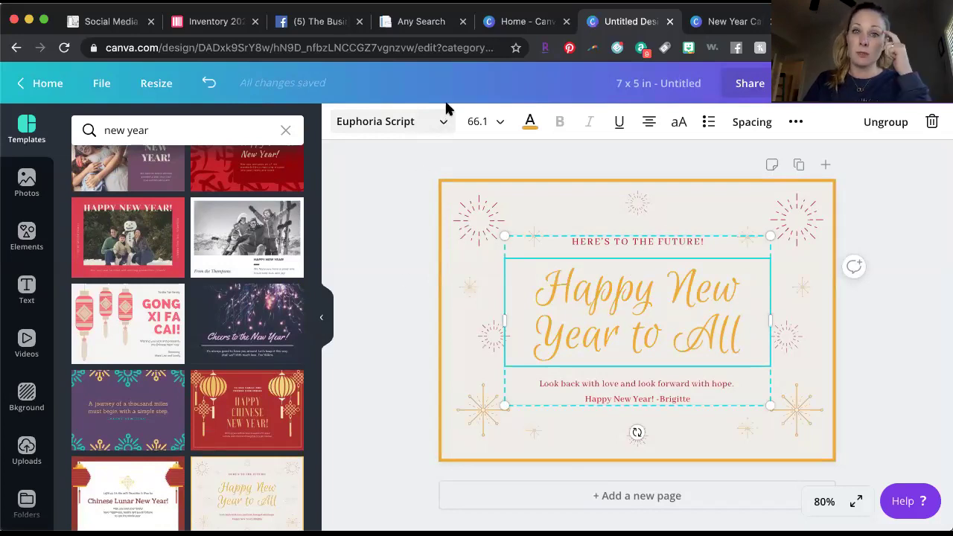
click(500, 230)
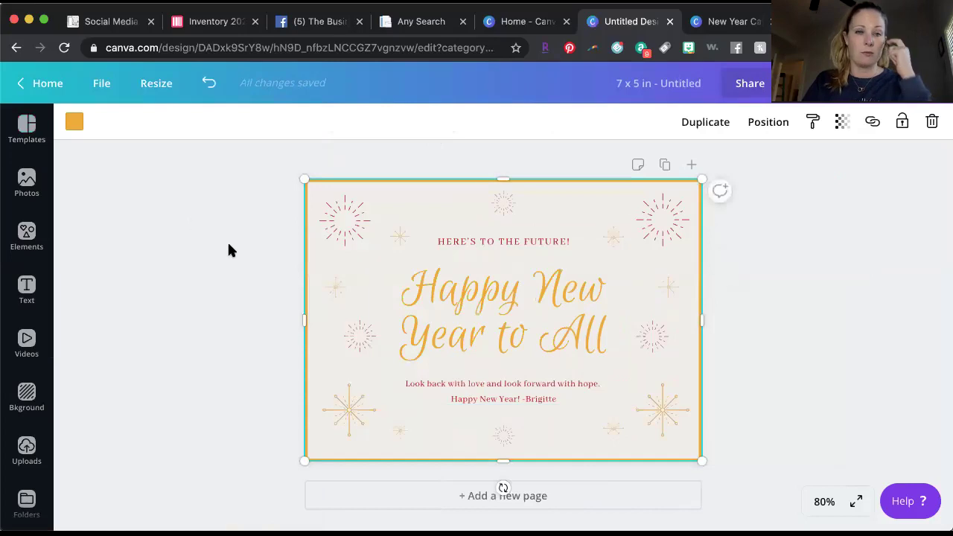
click(455, 313)
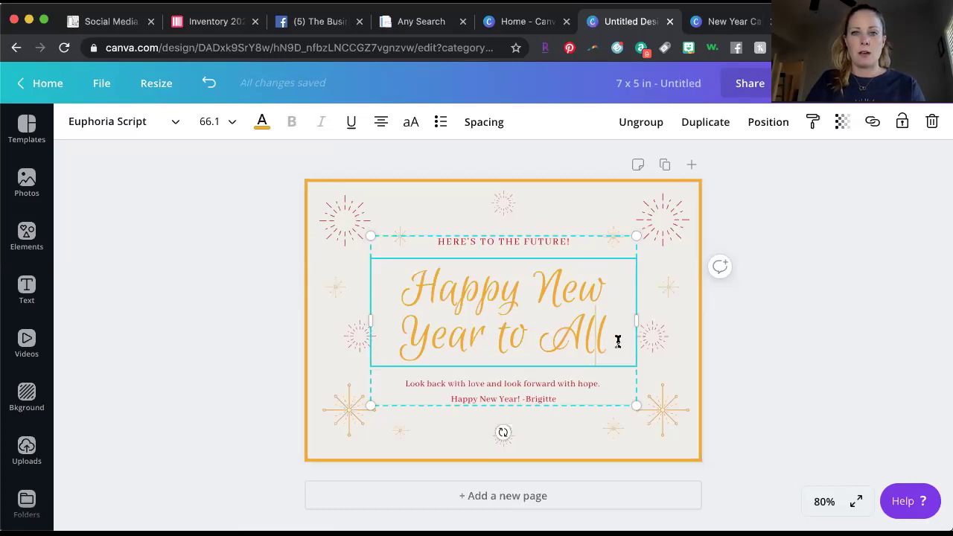
shift+click(399, 271)
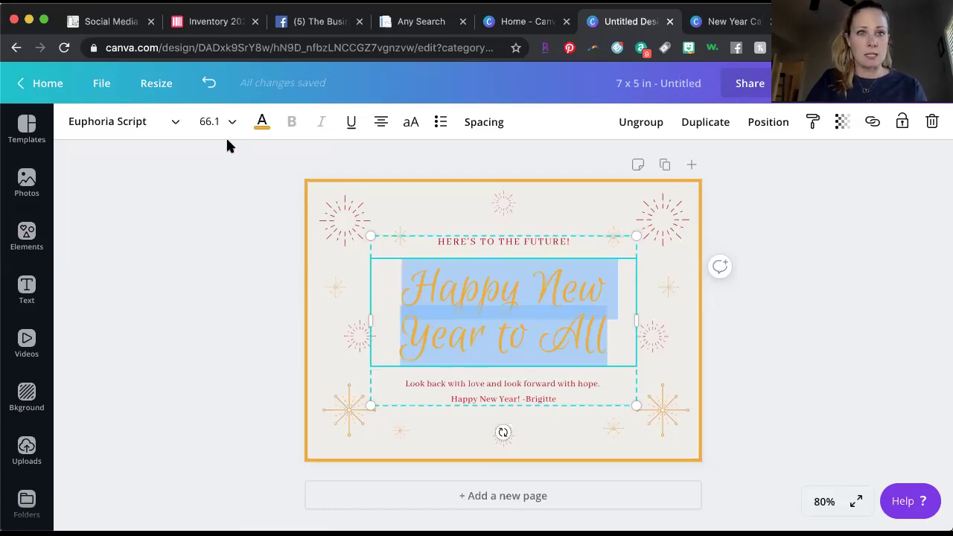
click(157, 122)
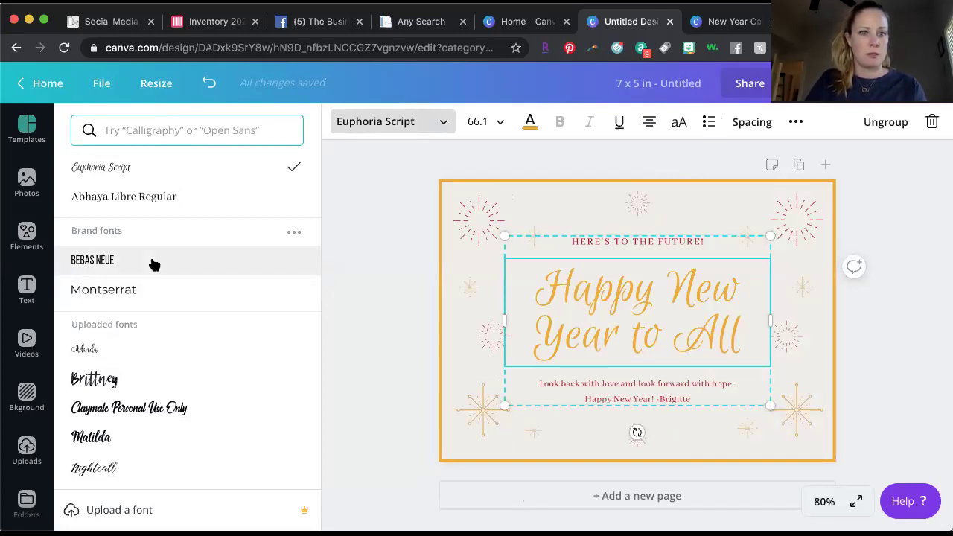
scroll(154, 265, down, 3)
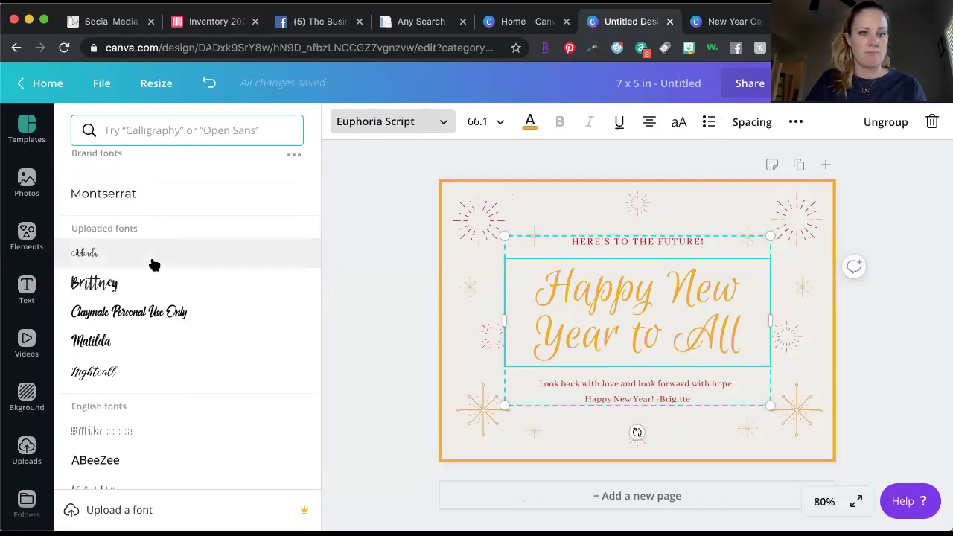
scroll(154, 265, up, 2)
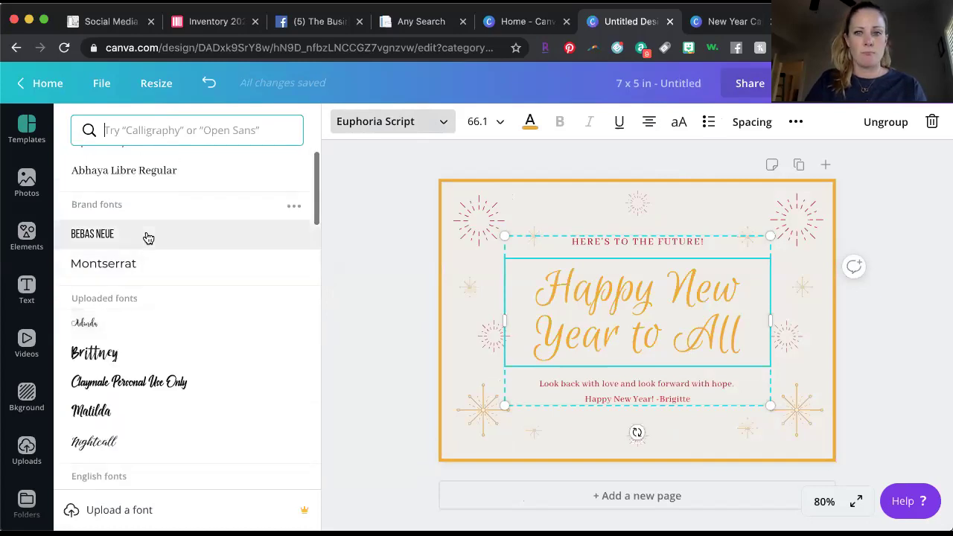
click(148, 237)
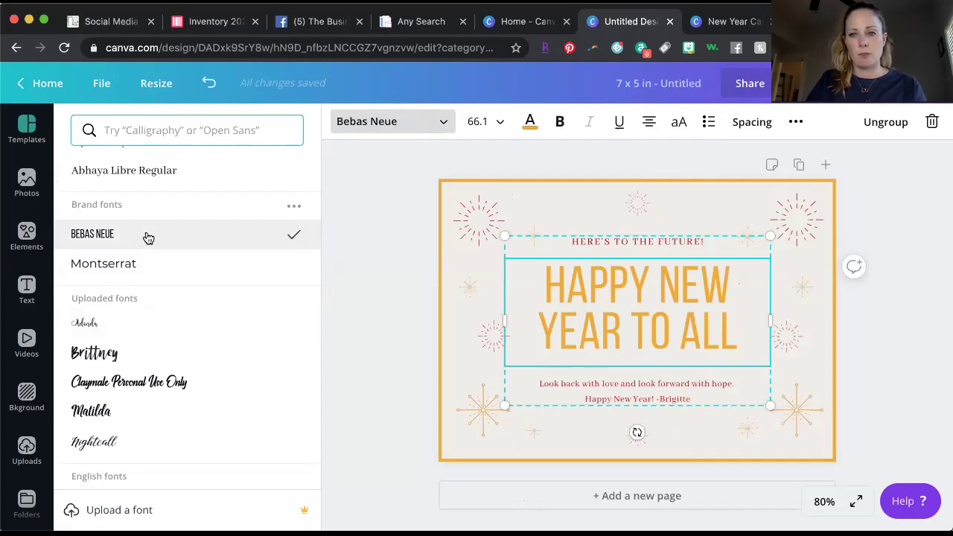
text(N)
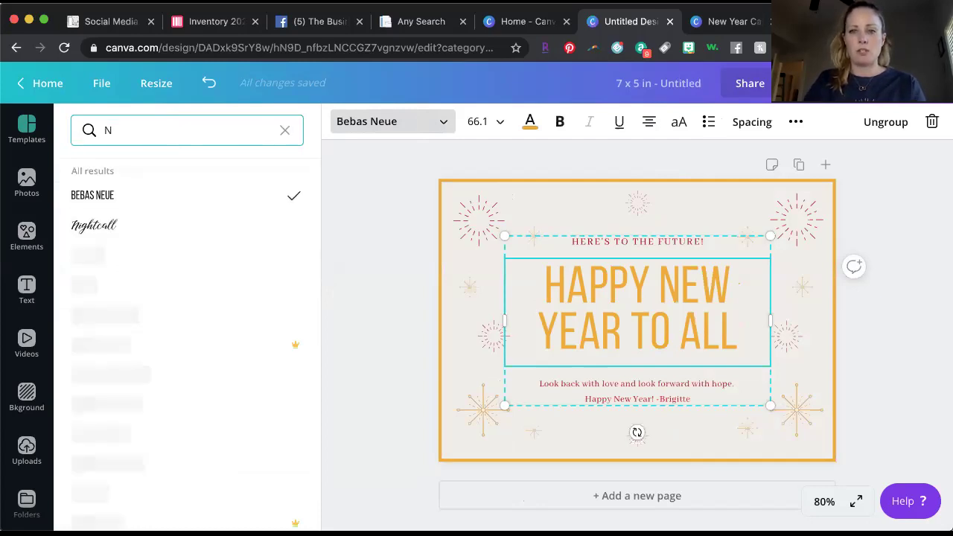
click(618, 339)
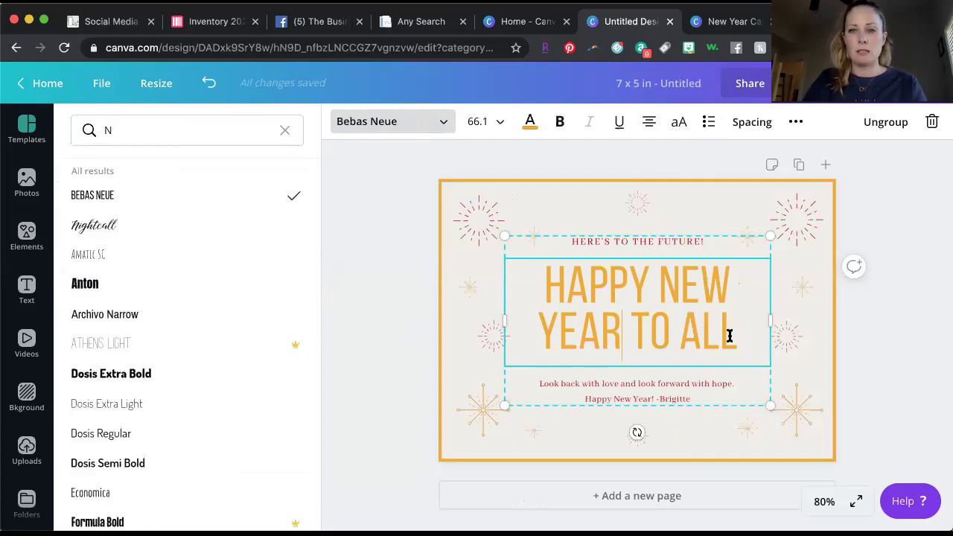
Replace the heading text with 'NEW YEAR, NEW POSH'.
triple_click(533, 277)
text(N)
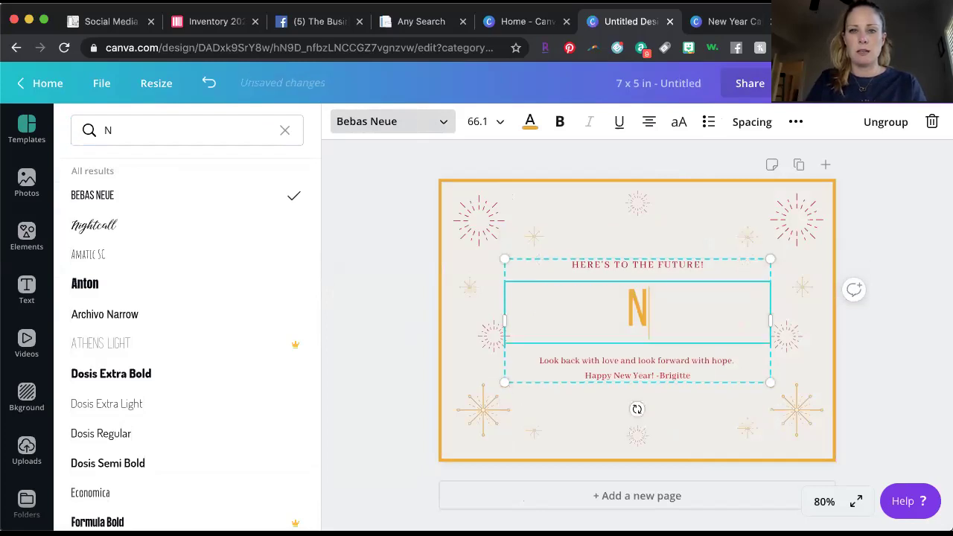
text(EW YEAR)
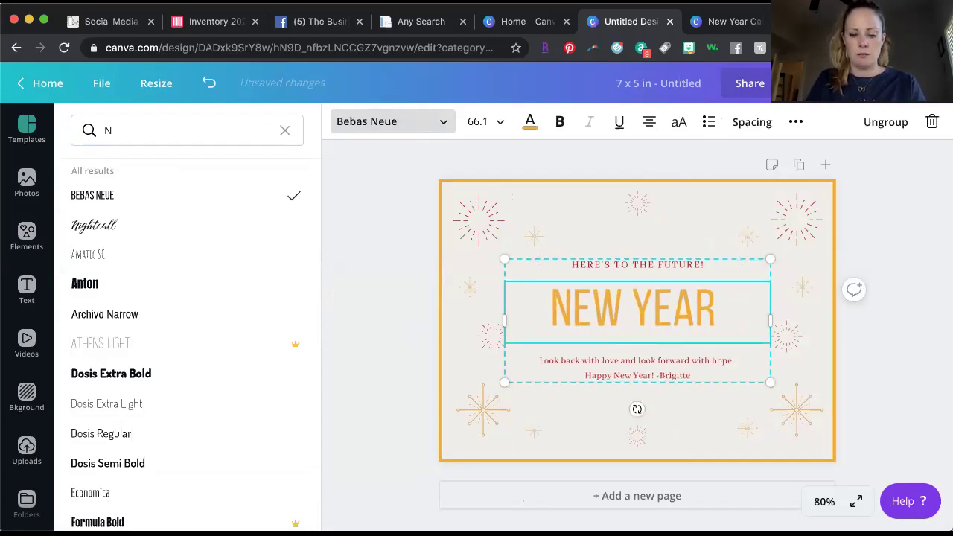
key(BackSpace)
text(, NEW P)
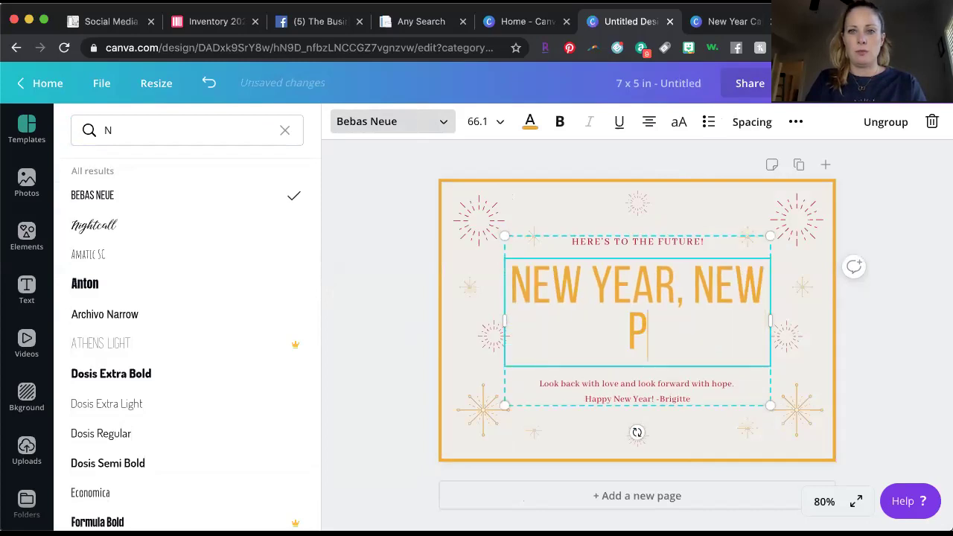
text(OSH)
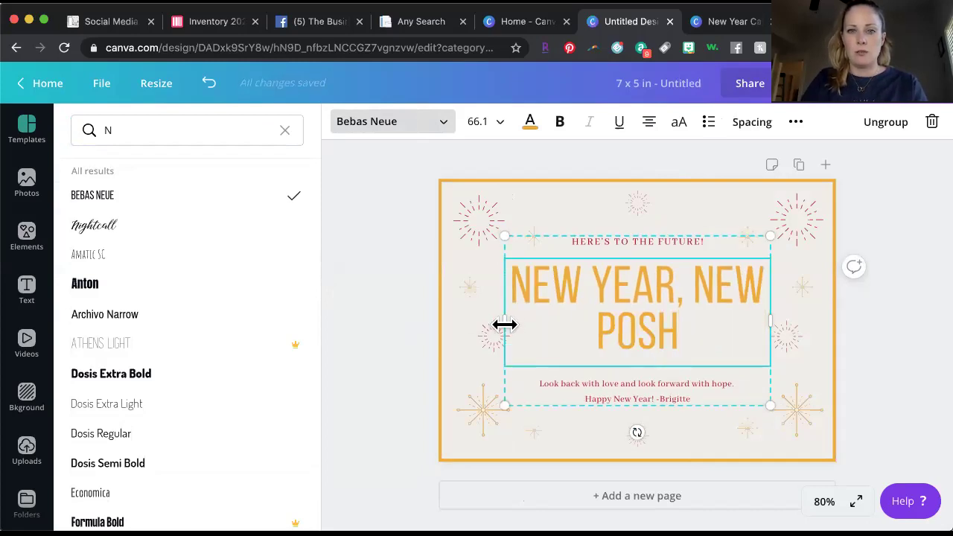
Widen the heading box so it fits on one line and set its size to 48.
drag(505, 321, 445, 323)
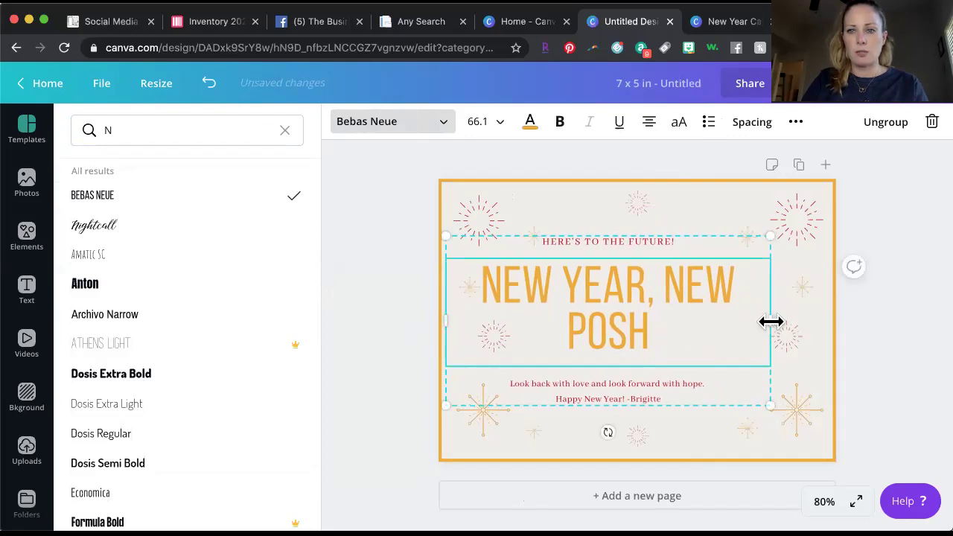
drag(783, 321, 828, 319)
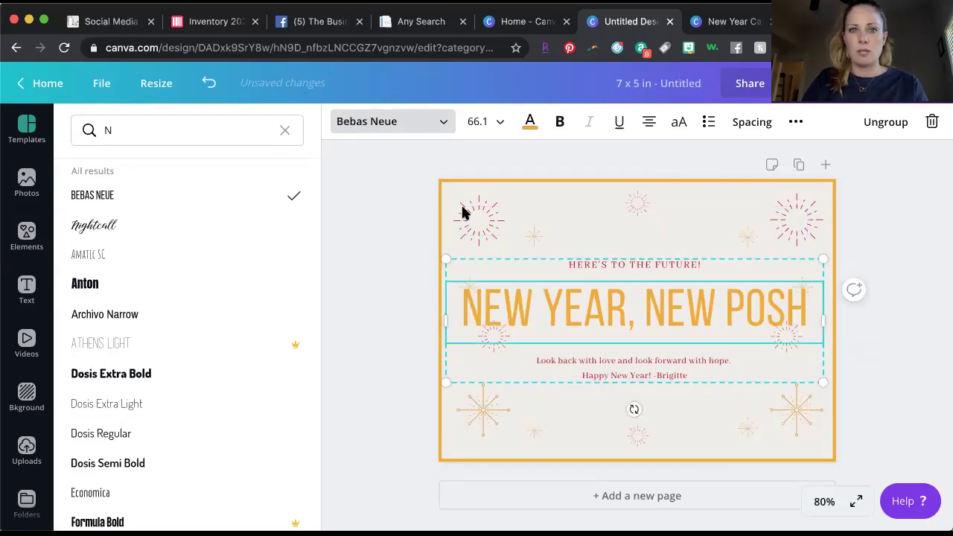
click(498, 123)
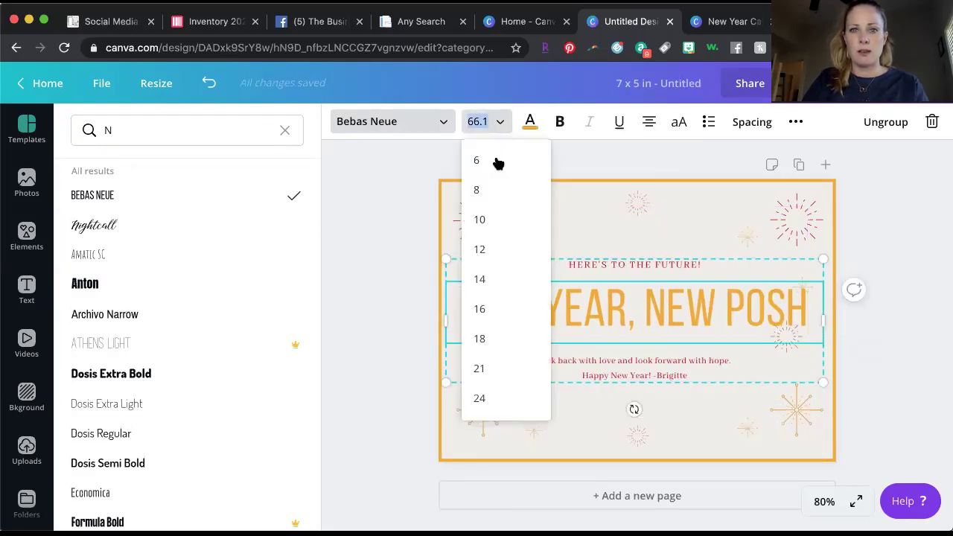
click(502, 339)
click(499, 123)
scroll(488, 305, down, 1)
scroll(487, 305, down, 3)
click(494, 335)
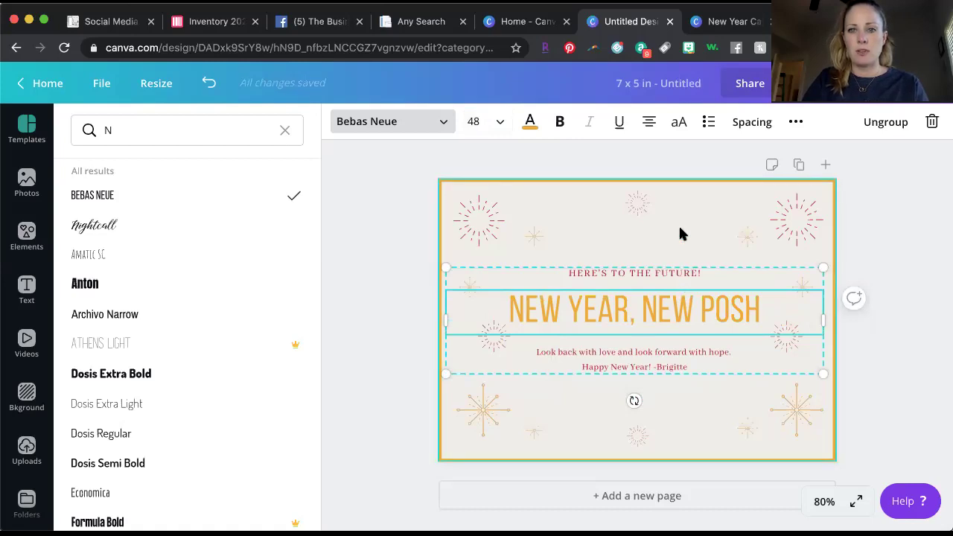
Delete the 'HERE'S TO THE FUTURE!' line and move the text group higher on the card.
click(669, 273)
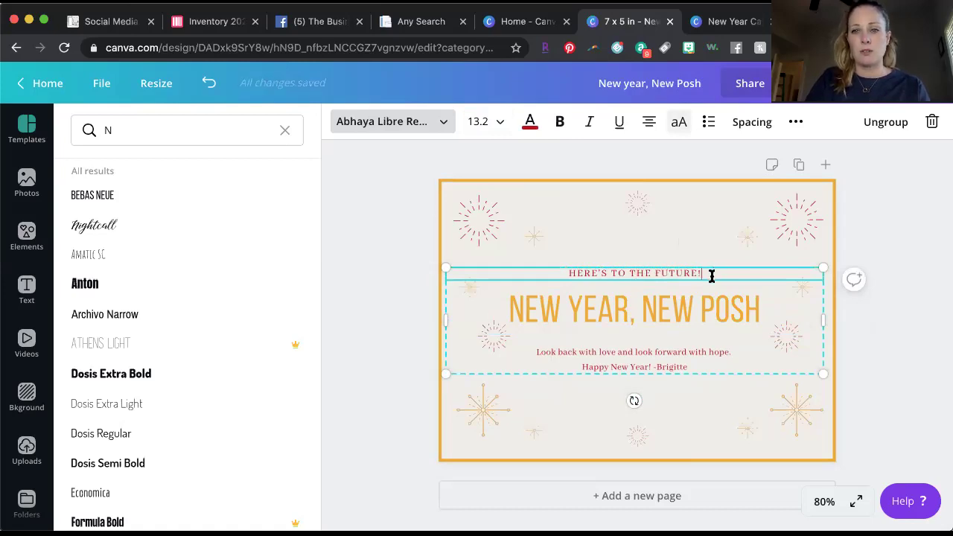
drag(711, 274, 559, 273)
key(BackSpace)
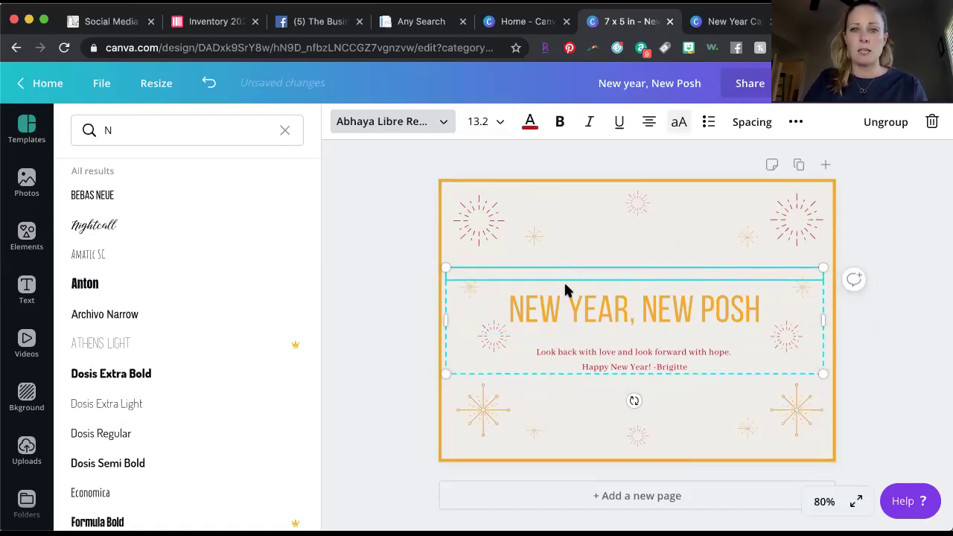
click(637, 360)
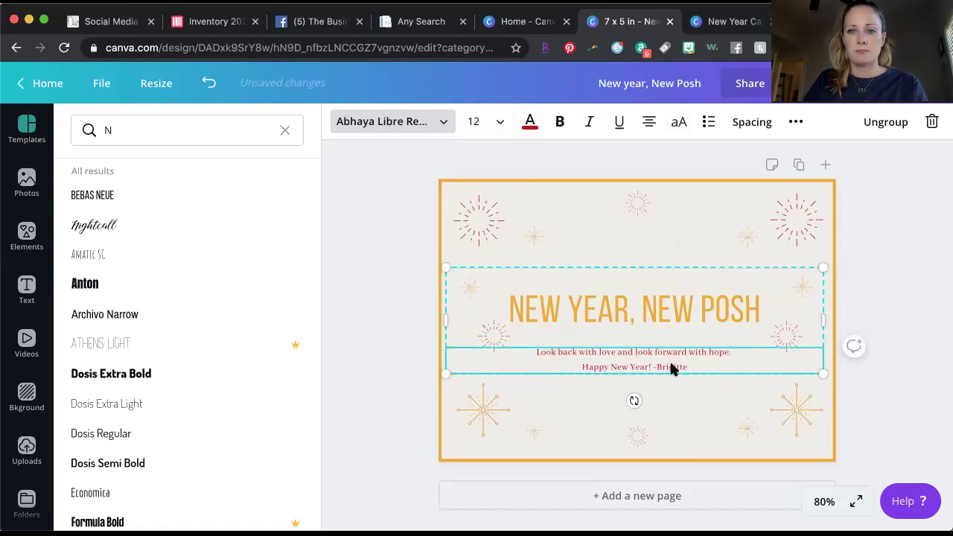
drag(672, 369, 518, 300)
Delete the body text, then undo a trial white background to keep the cream page.
key(BackSpace)
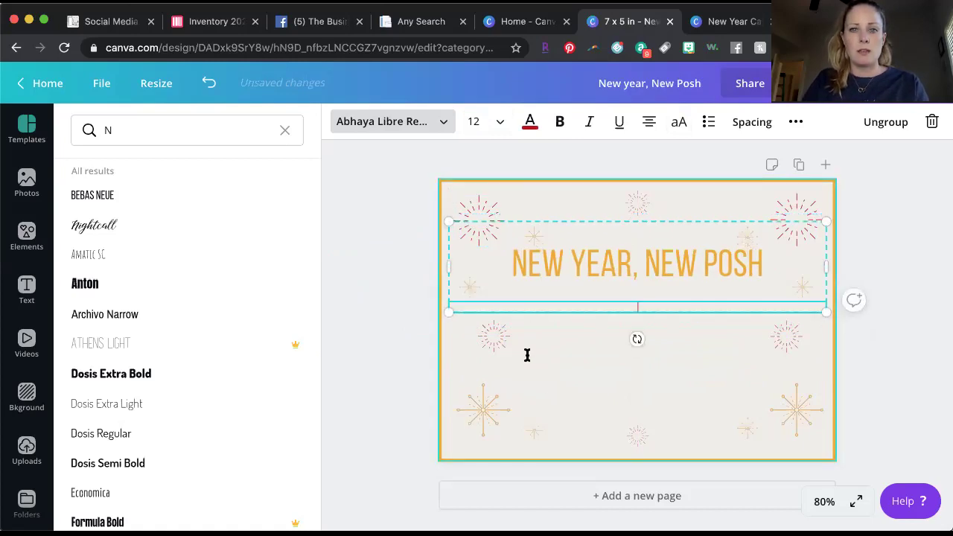
click(548, 397)
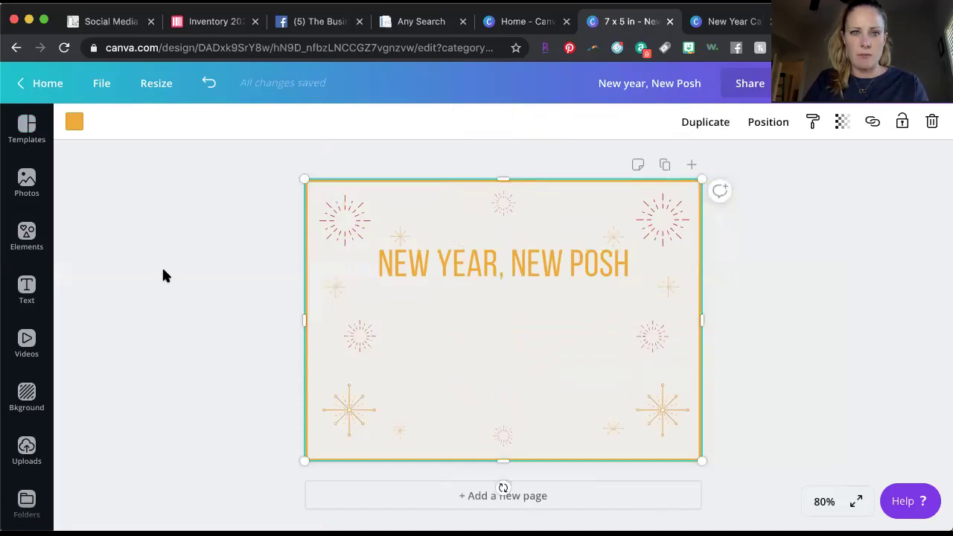
click(73, 123)
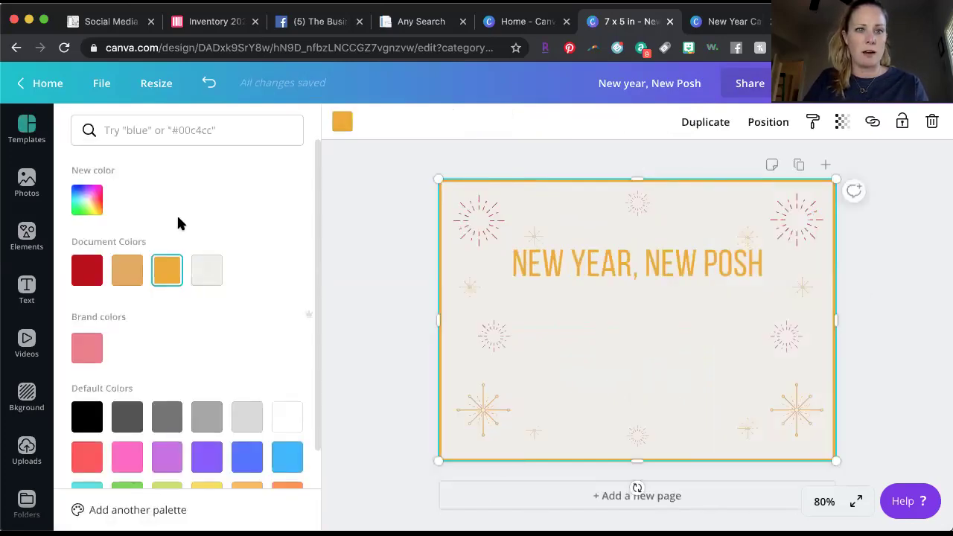
click(290, 416)
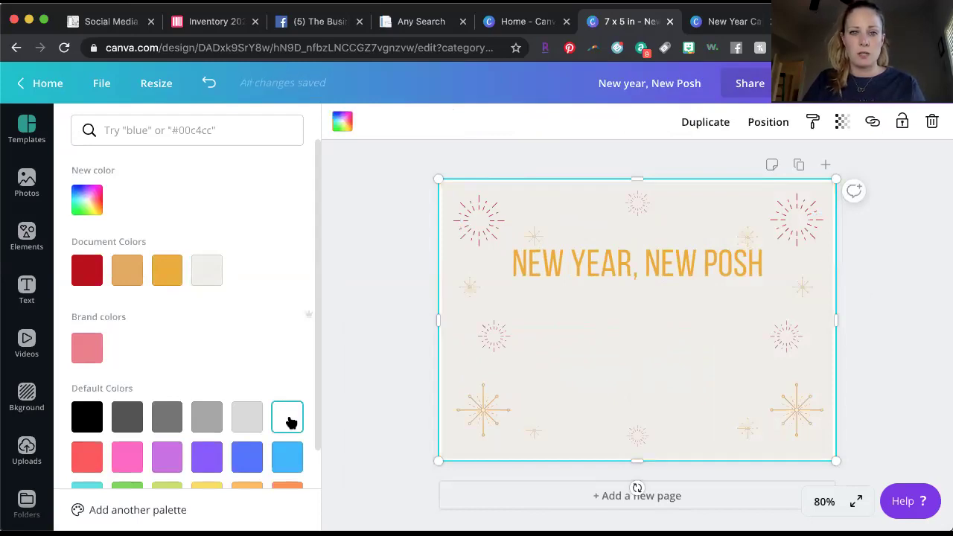
click(355, 404)
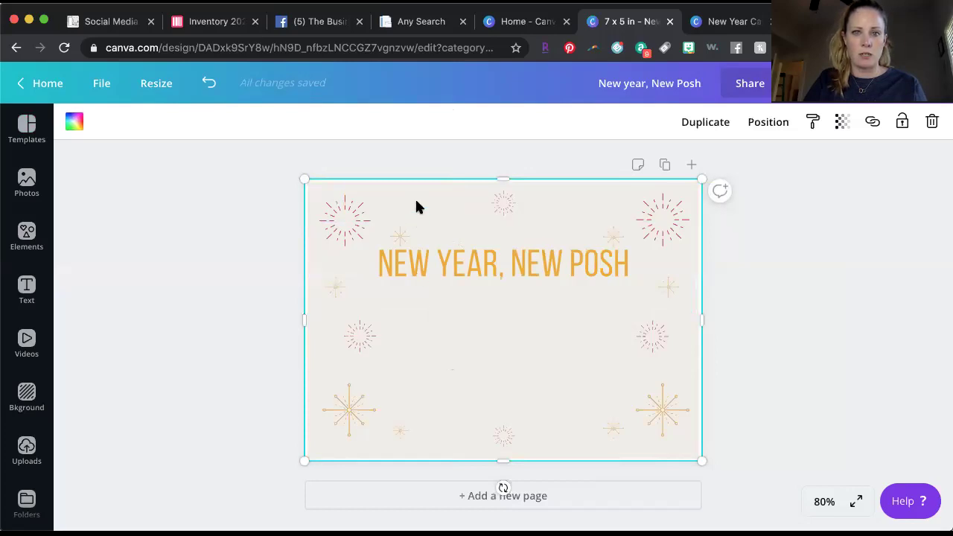
click(211, 83)
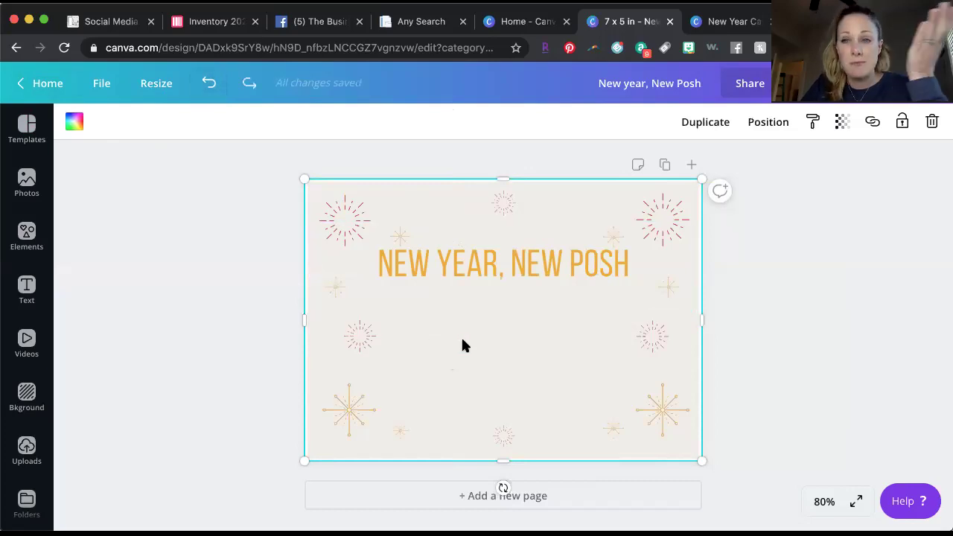
Add a subheading reading 'THANK YOU FOR SHOPPING WITH ME!' below the heading.
click(583, 295)
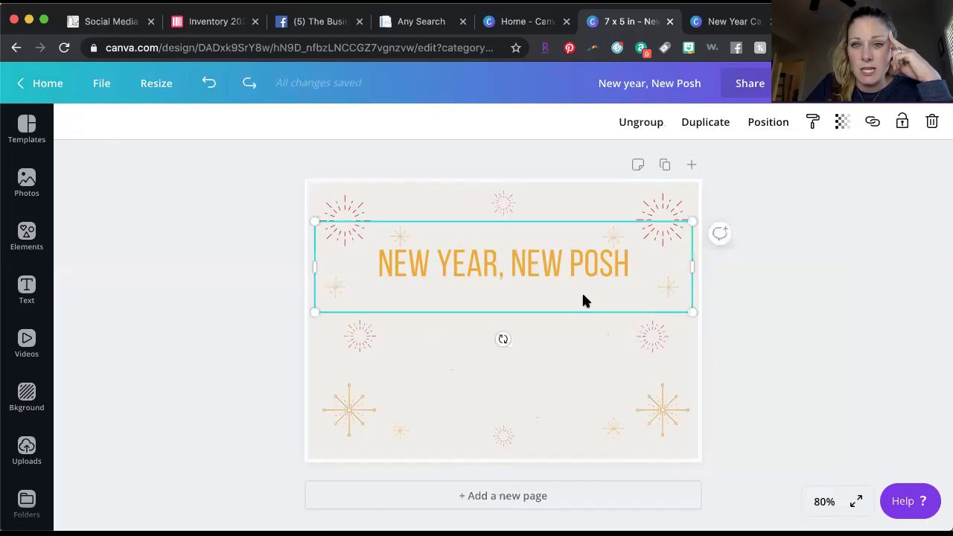
click(33, 292)
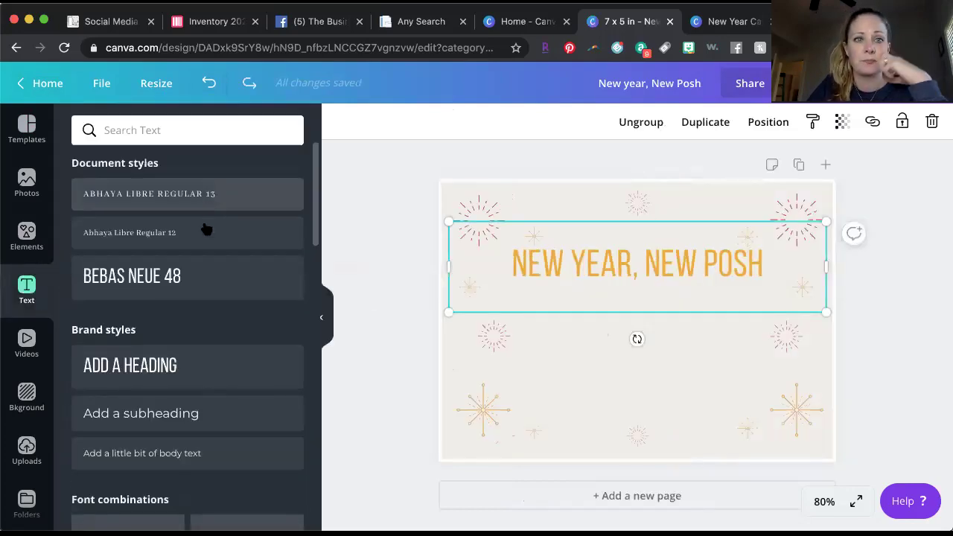
click(230, 415)
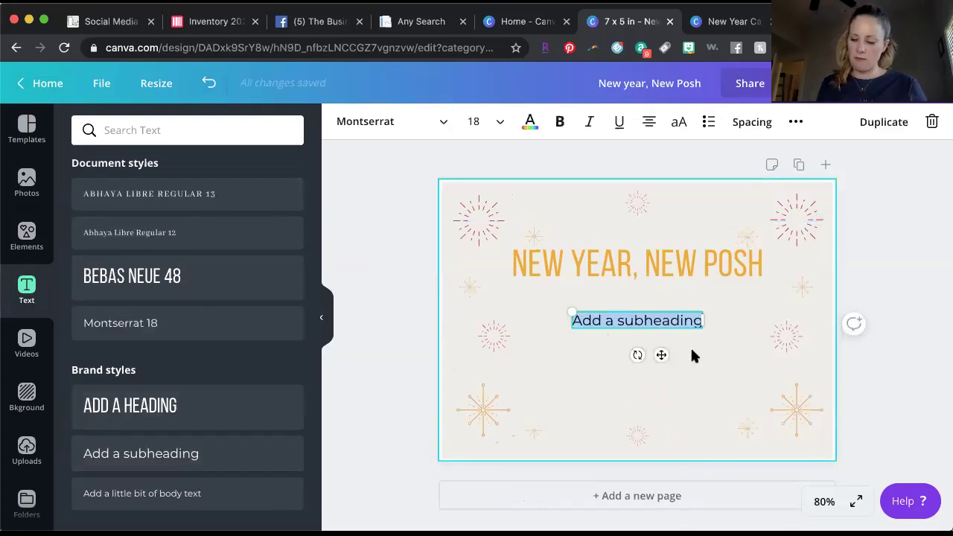
text(THANK)
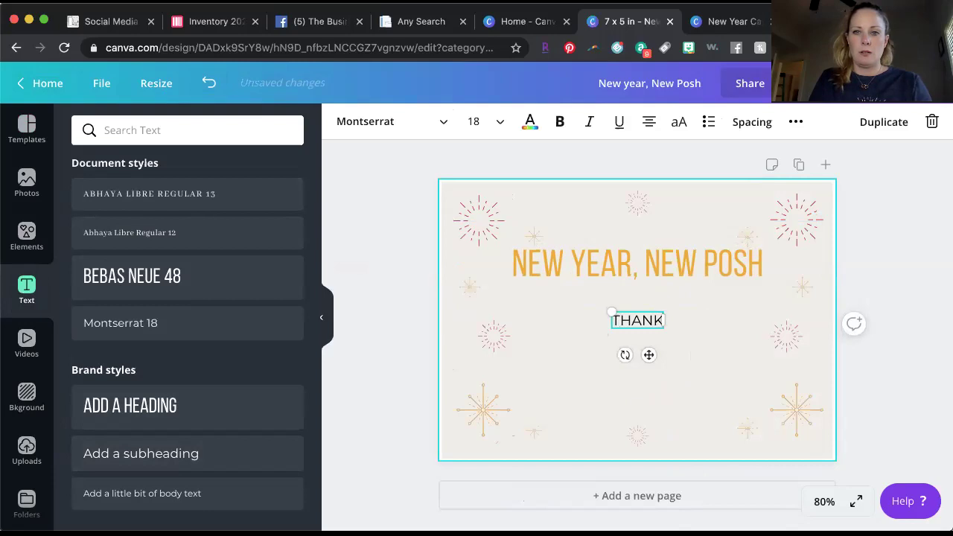
text( YOU FOR SHIPP)
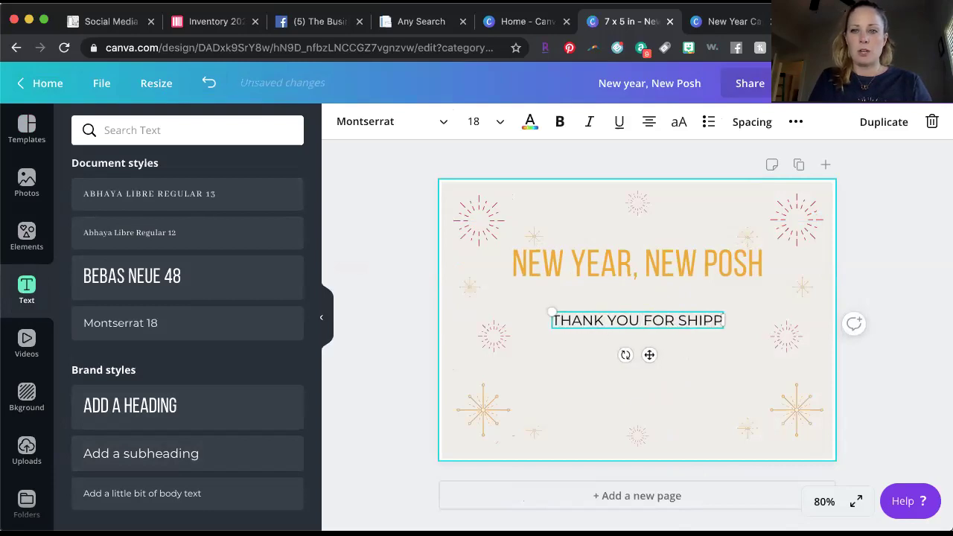
key(BackSpace)
key(BackSpace)
key(BackSpace)
key(BackSpace)
text(O)
key(BackSpace)
text(HOPPING)
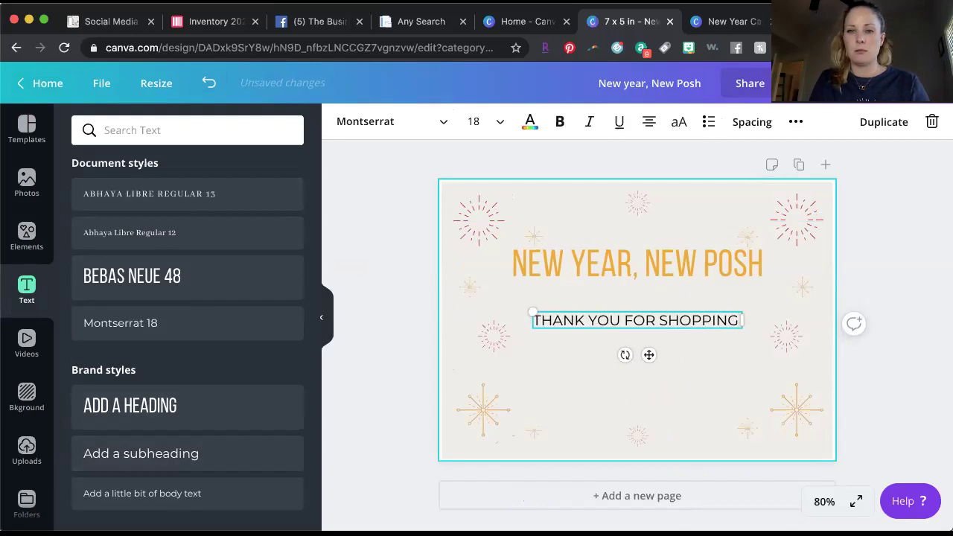
text( WITH ME!)
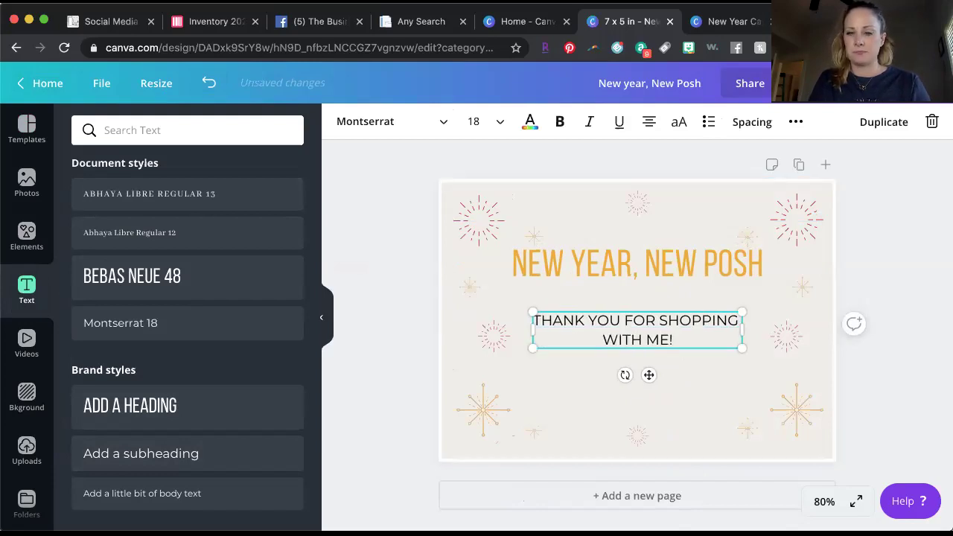
click(723, 413)
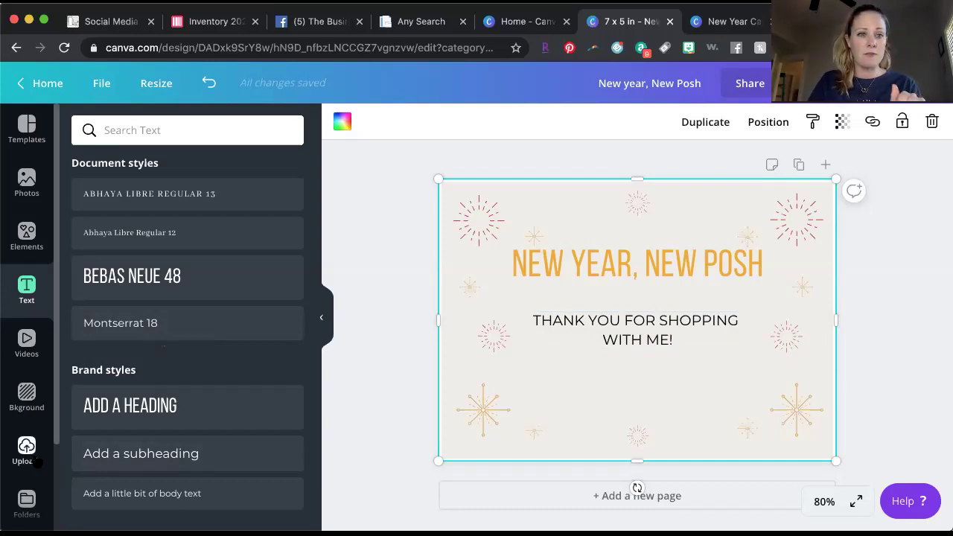
click(35, 461)
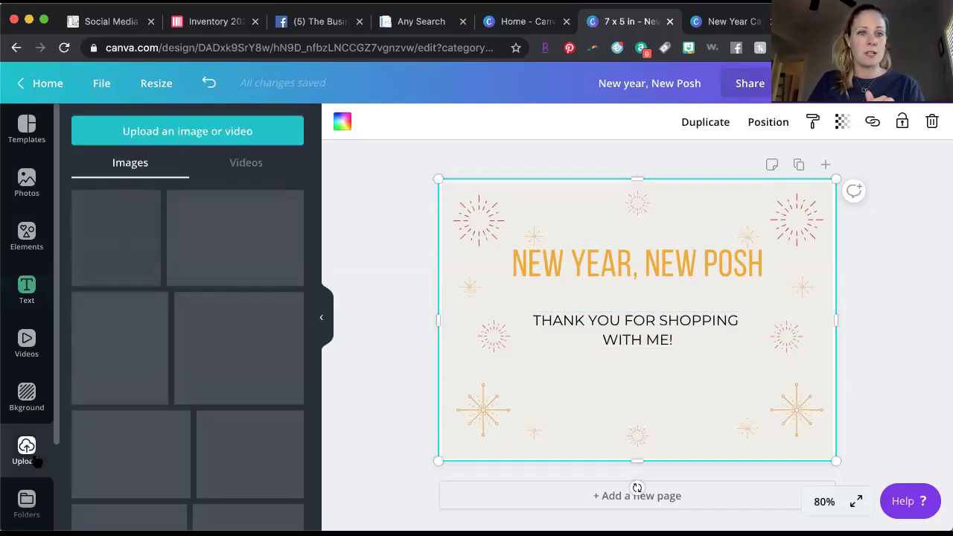
click(212, 134)
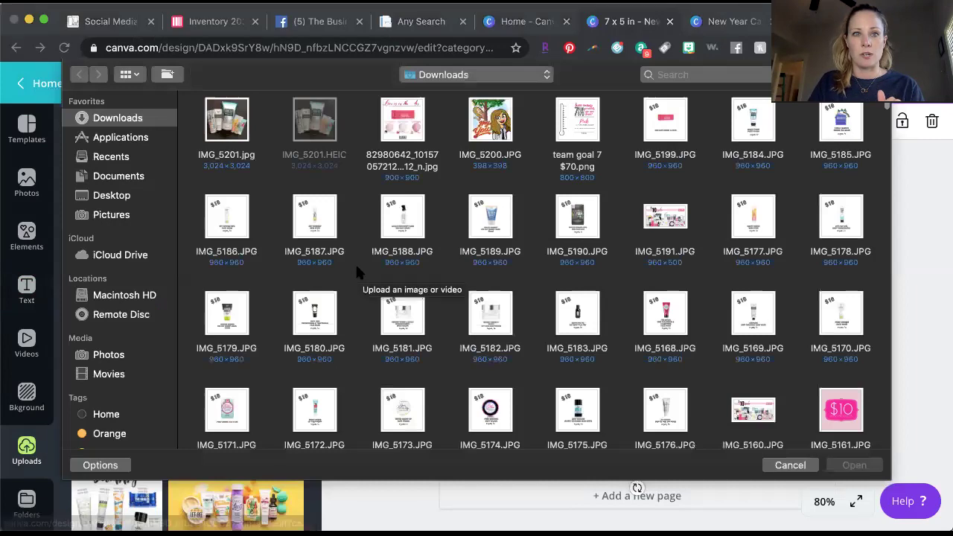
click(786, 465)
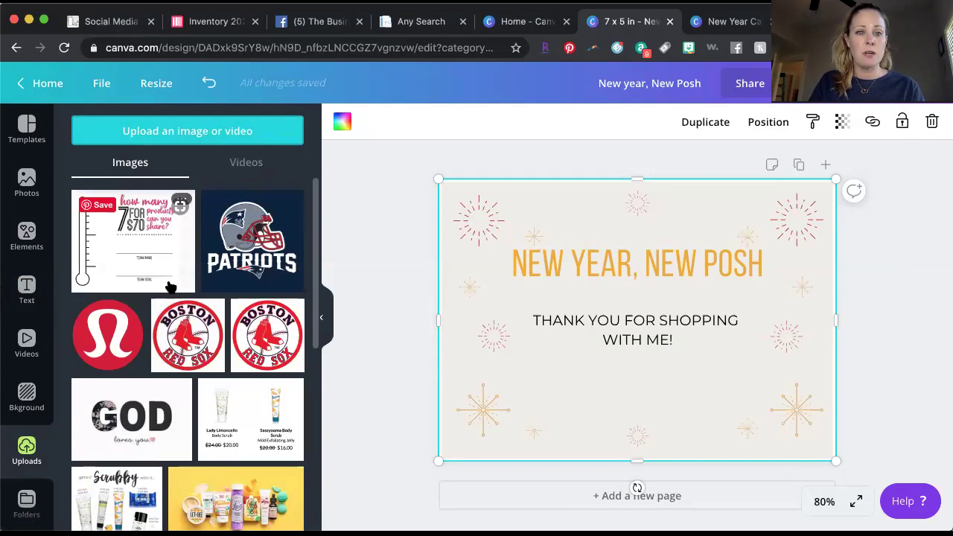
scroll(170, 287, down, 5)
scroll(170, 287, down, 2)
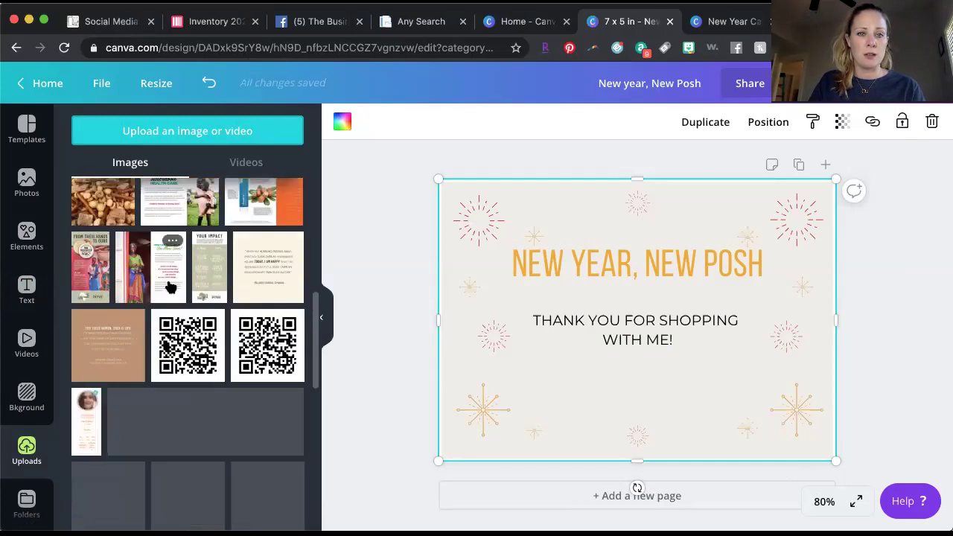
scroll(169, 287, down, 1)
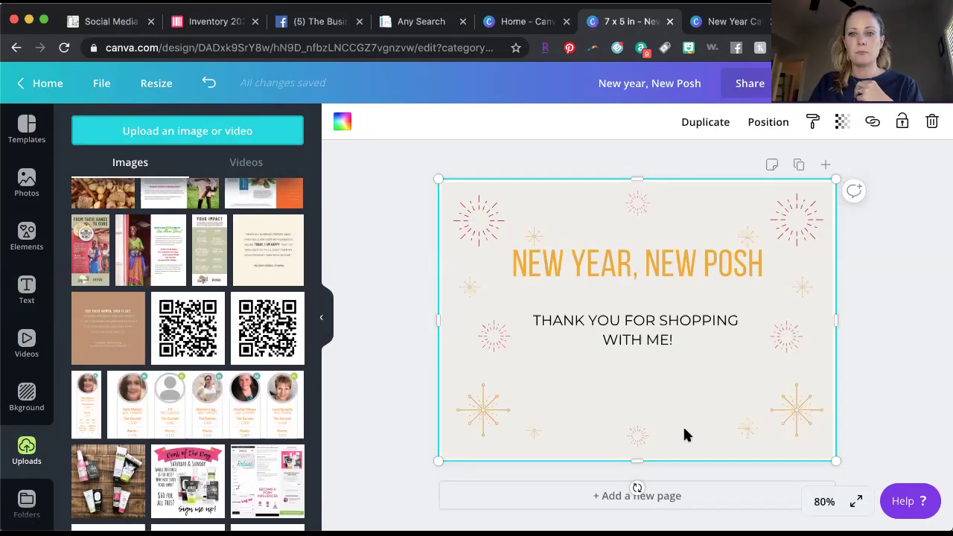
scroll(684, 429, down, 1)
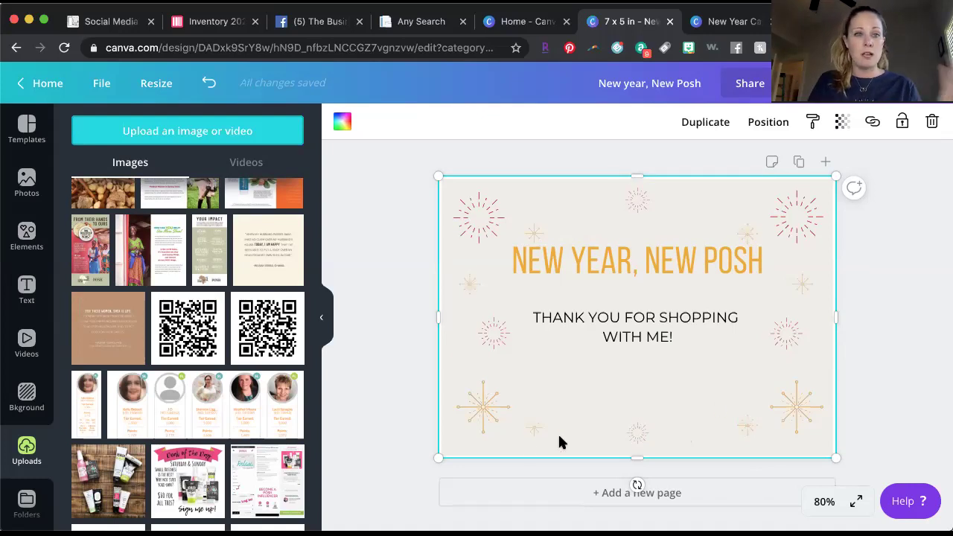
scroll(218, 425, down, 15)
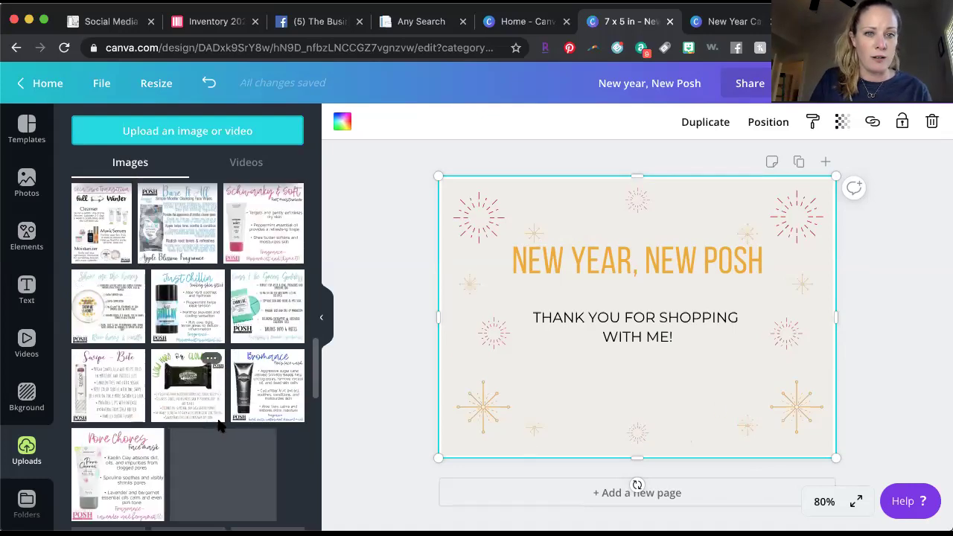
scroll(219, 426, down, 1)
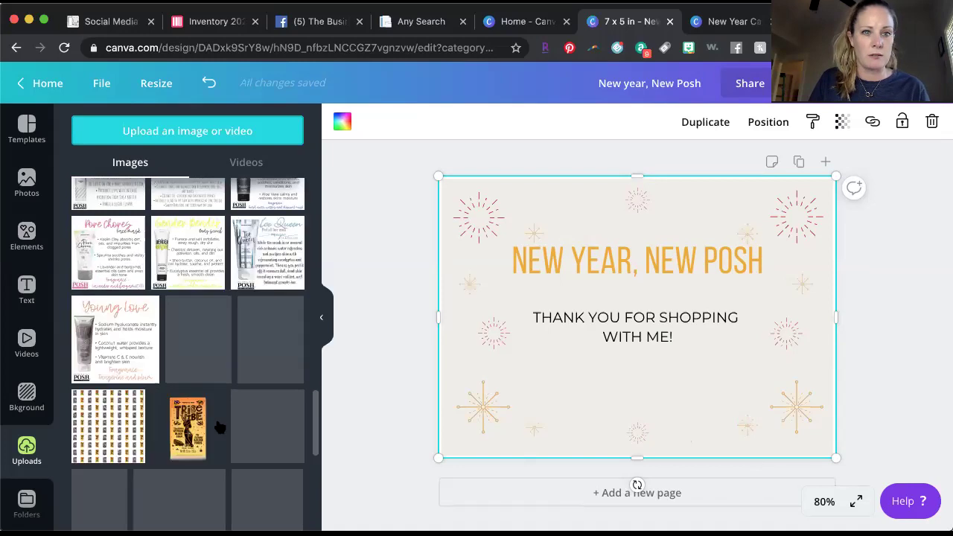
scroll(218, 425, down, 3)
scroll(218, 426, down, 5)
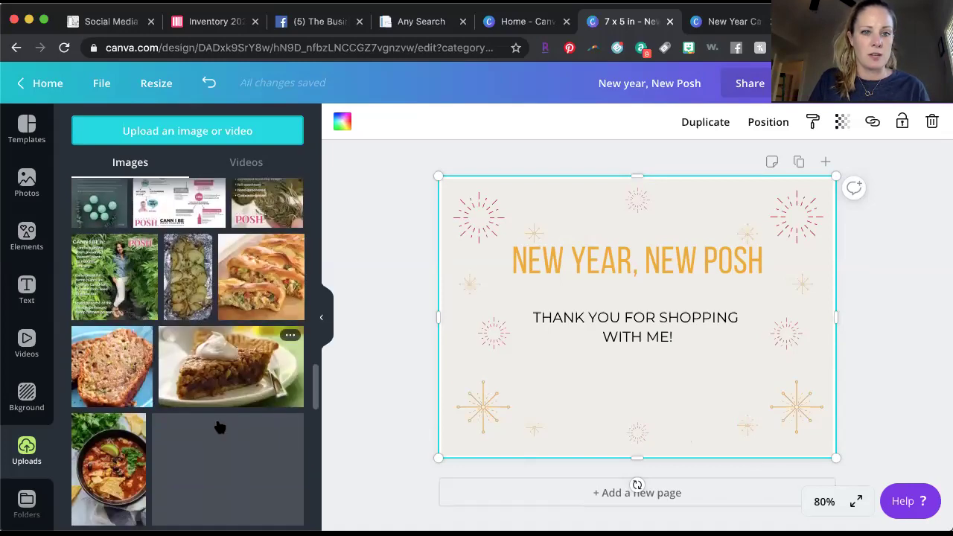
scroll(218, 425, down, 6)
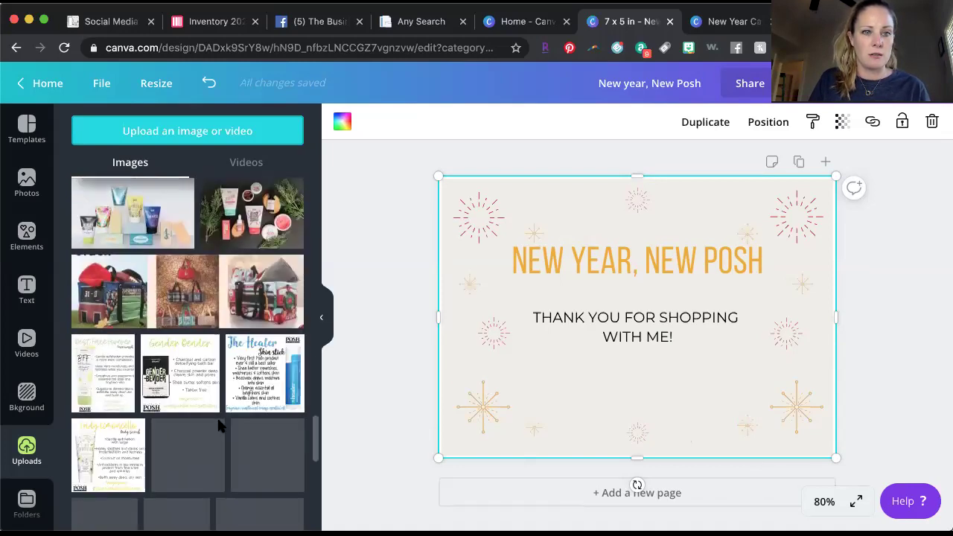
scroll(218, 425, down, 6)
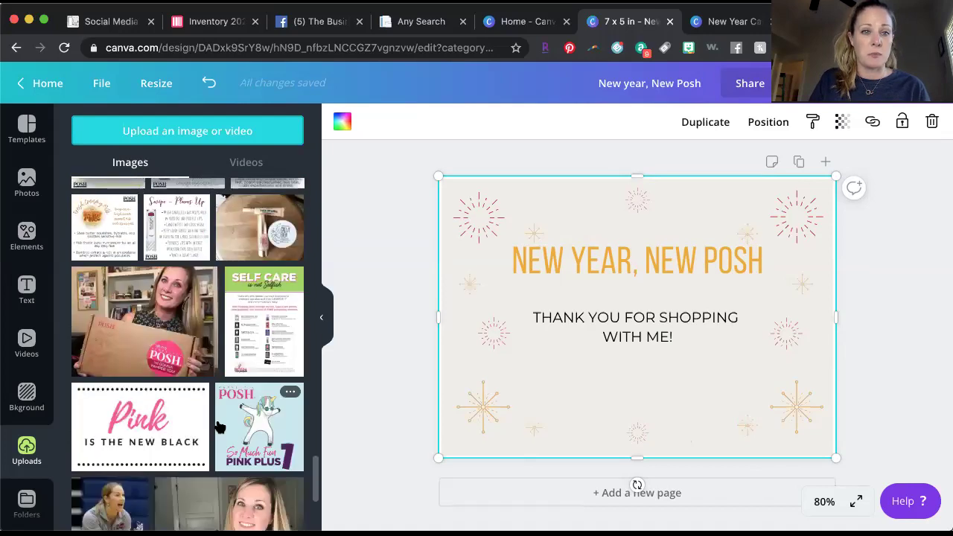
Insert the Posh box video from Uploads, resize it small and place it bottom-right.
click(140, 343)
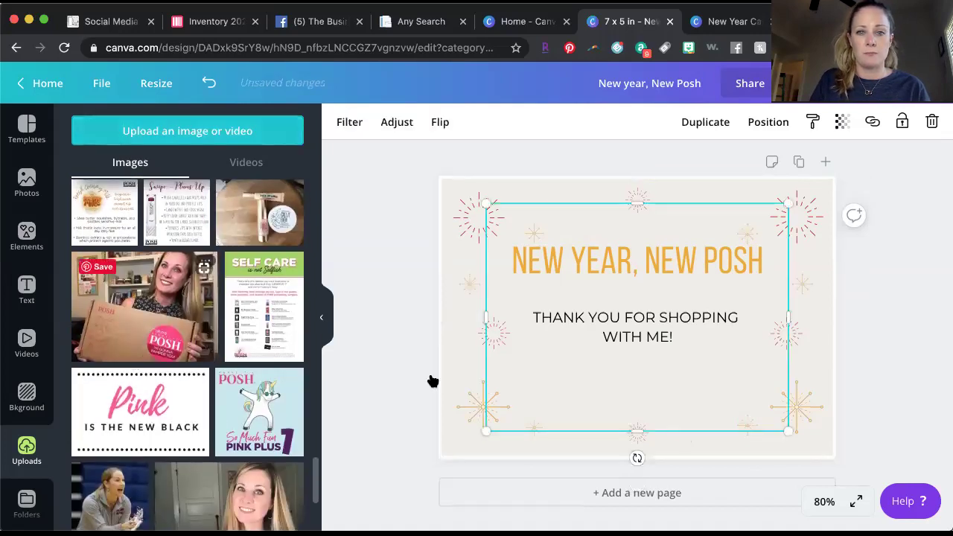
drag(488, 203, 711, 338)
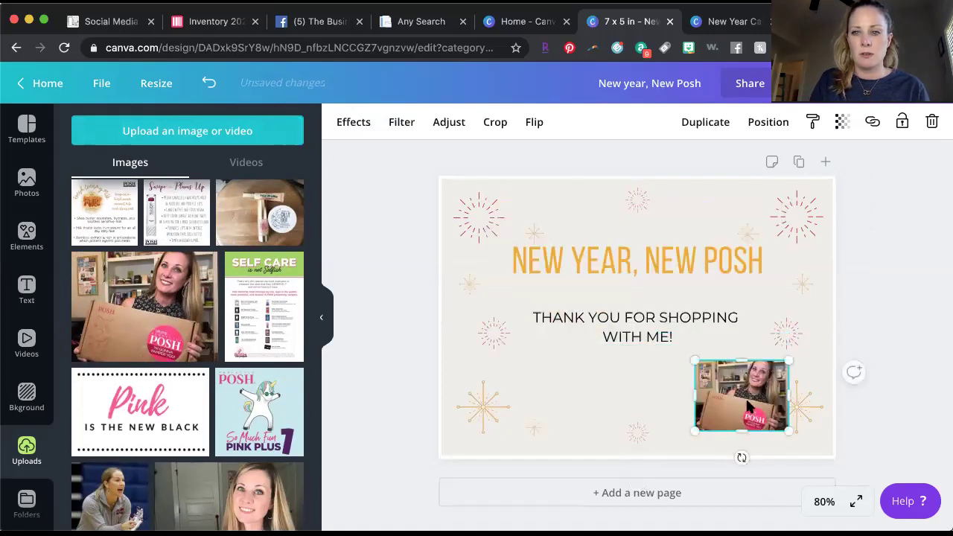
drag(776, 408, 811, 413)
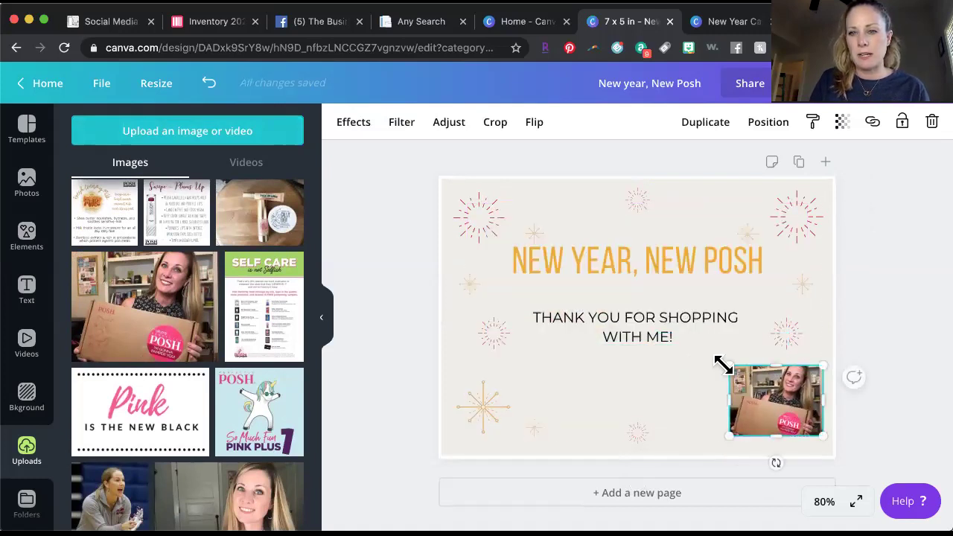
drag(720, 359, 709, 357)
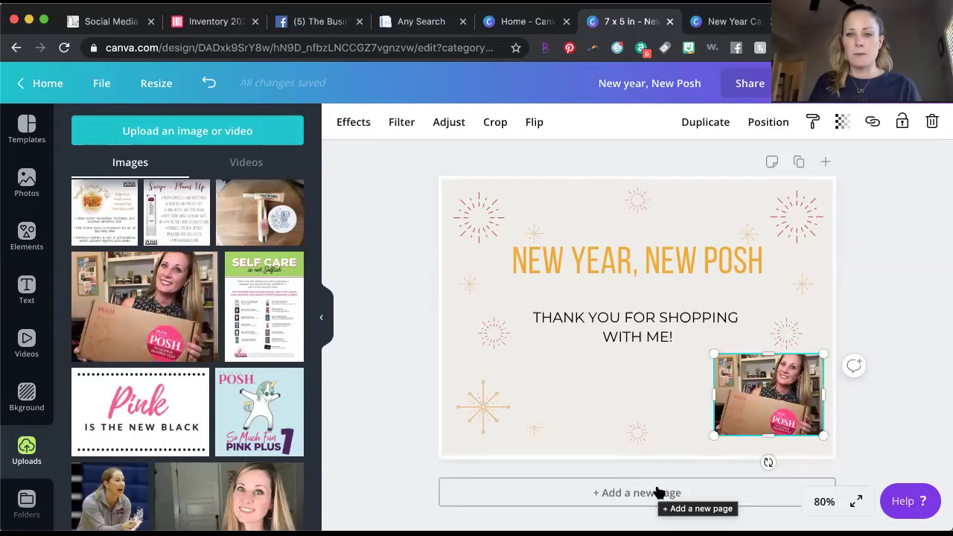
Add a second page to the card and give it a white background.
click(656, 493)
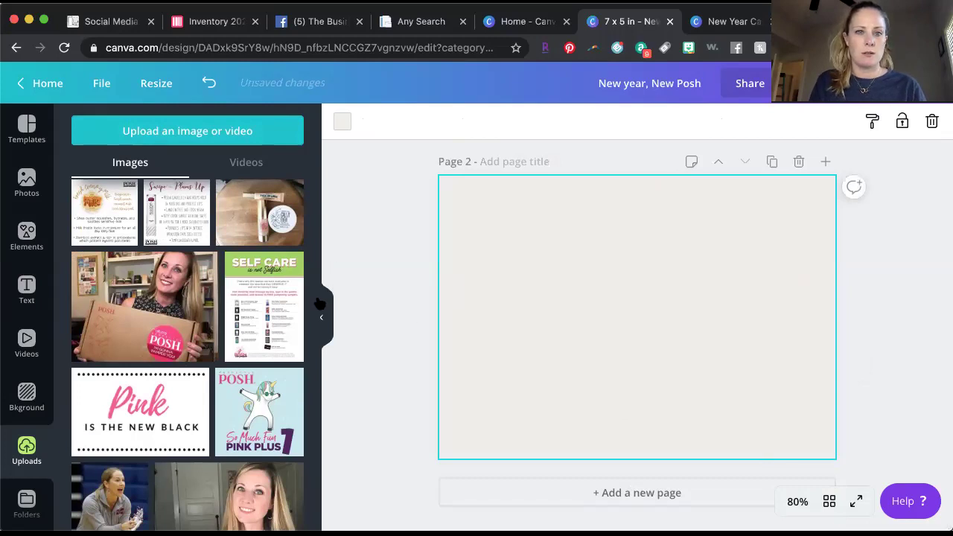
click(342, 123)
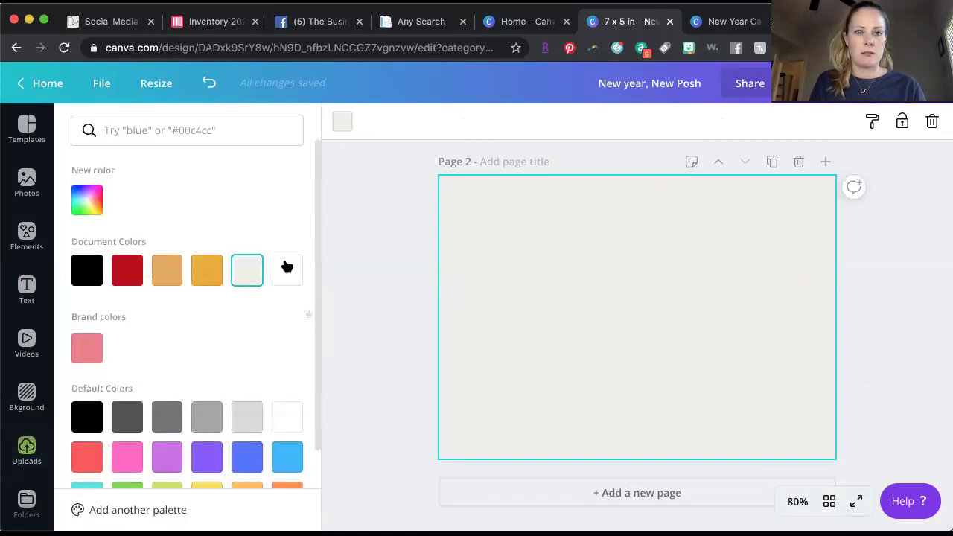
click(289, 273)
click(380, 313)
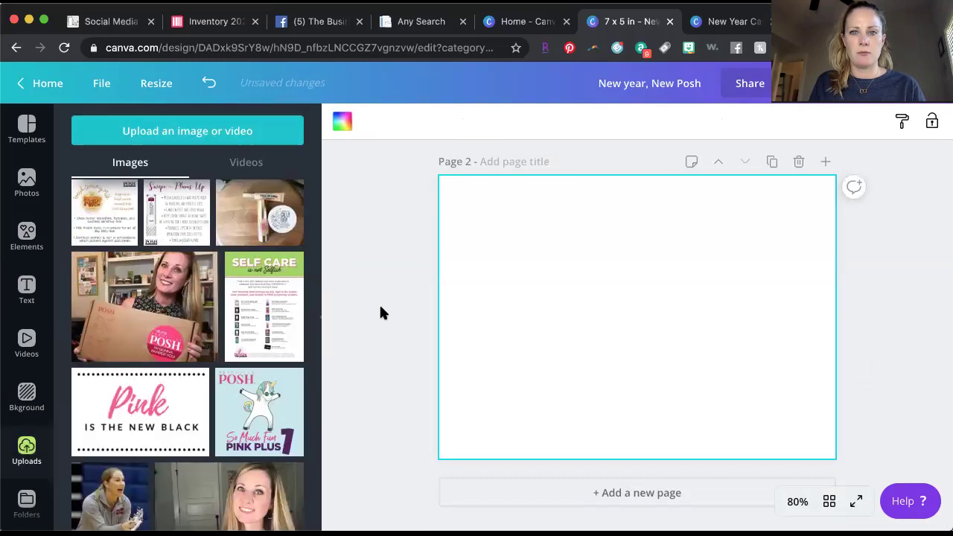
scroll(461, 301, up, 3)
Check page 1's background colour choices, then bring up the Elements library.
click(556, 276)
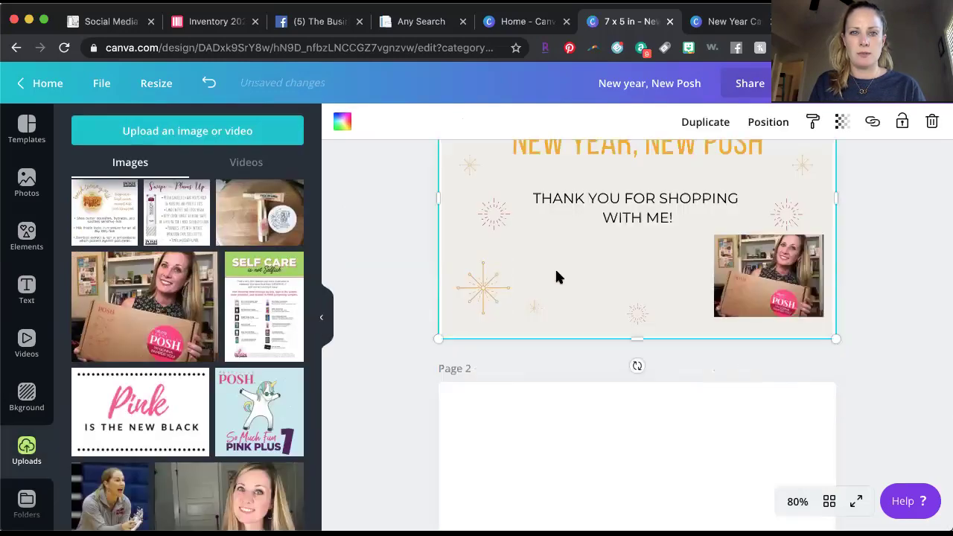
click(343, 125)
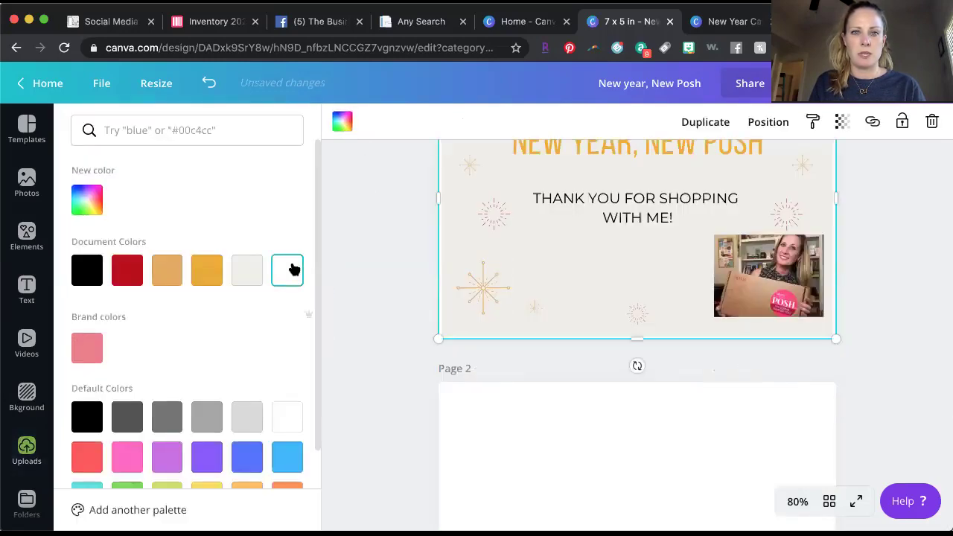
scroll(551, 269, up, 3)
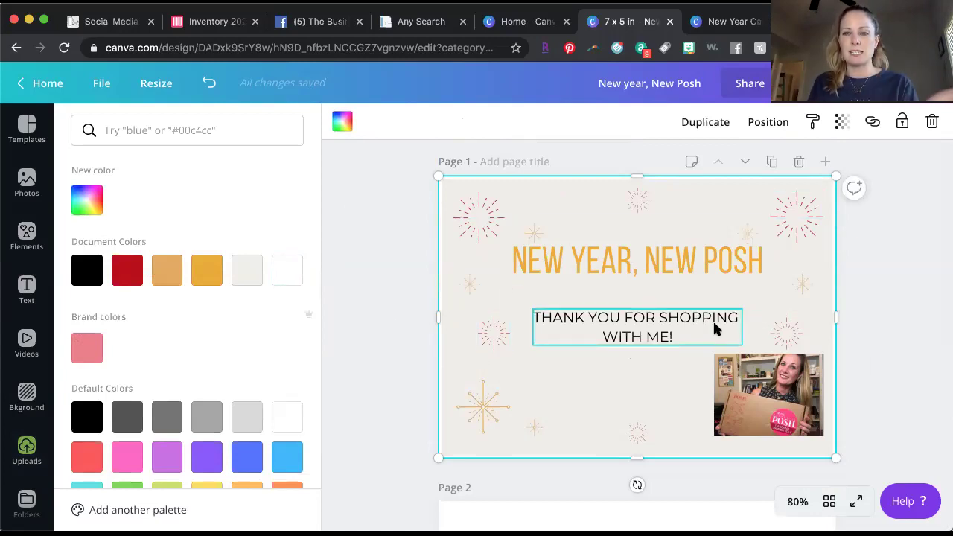
scroll(714, 322, down, 1)
scroll(714, 325, down, 5)
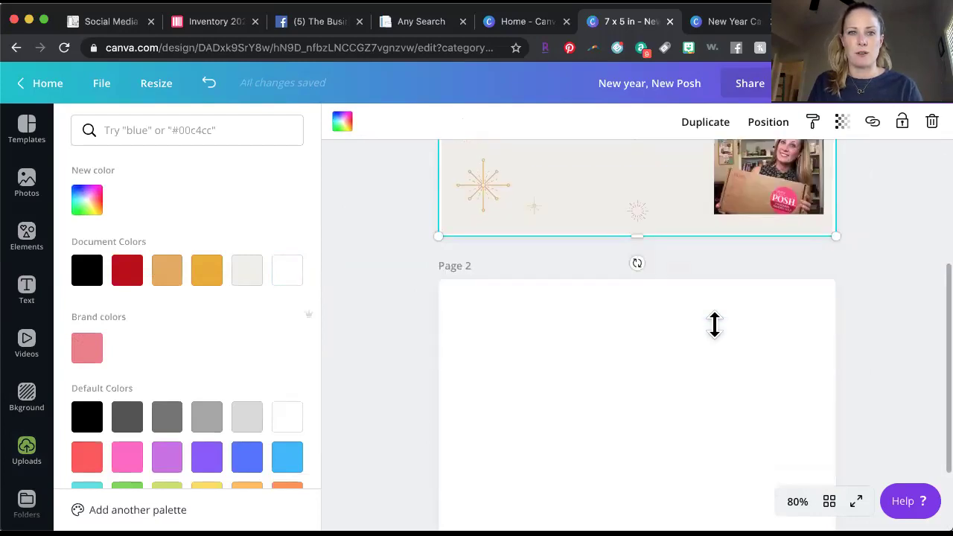
click(30, 236)
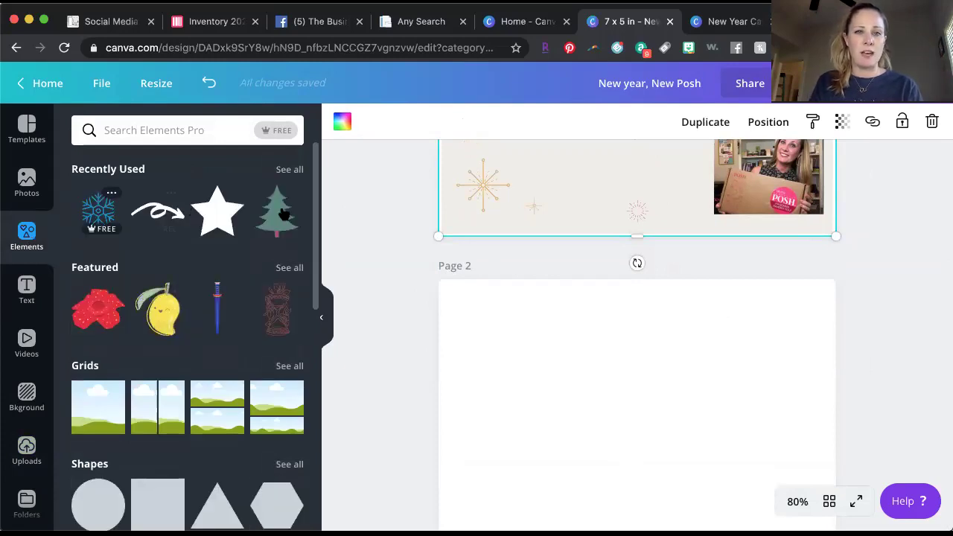
Search elements for 'STARS' and place a small sketched-stars graphic below the thank-you line.
click(289, 175)
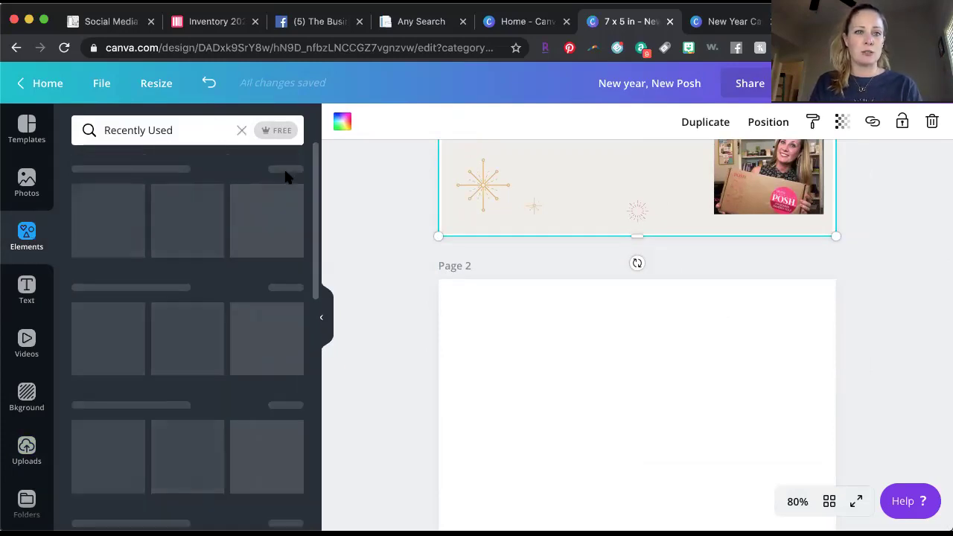
scroll(241, 385, down, 10)
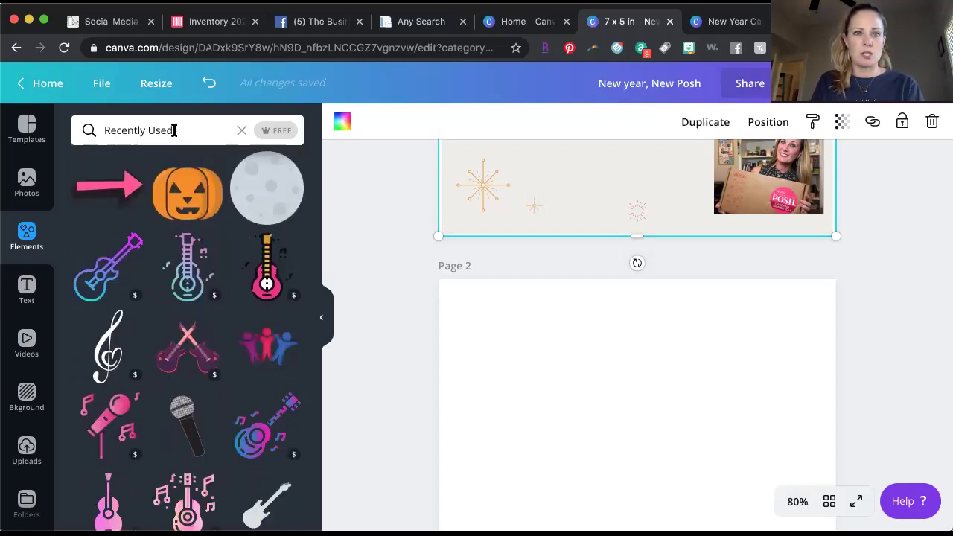
click(133, 130)
text(STARS)
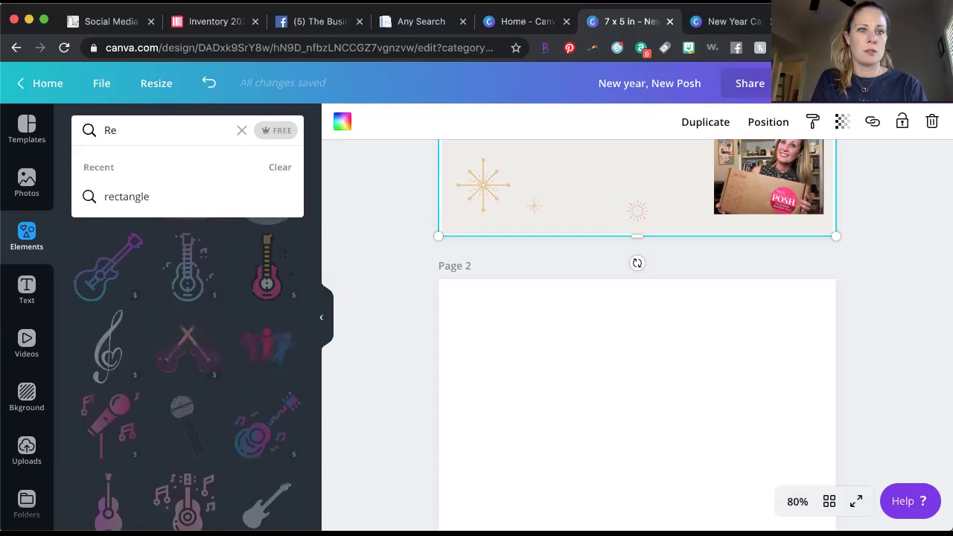
key(Return)
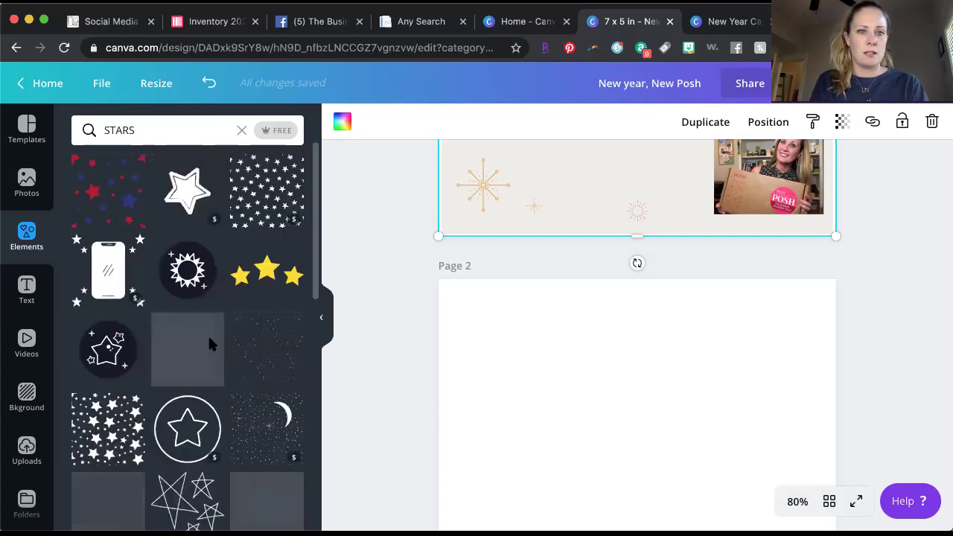
scroll(211, 344, down, 3)
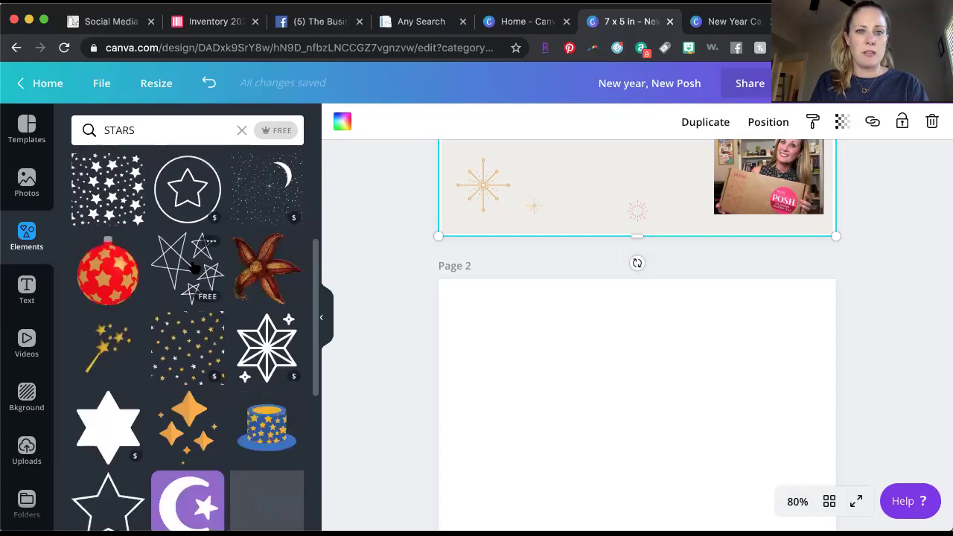
mouse_move(202, 271)
mouse_down()
mouse_move(455, 312)
mouse_move(504, 213)
mouse_move(544, 189)
mouse_up()
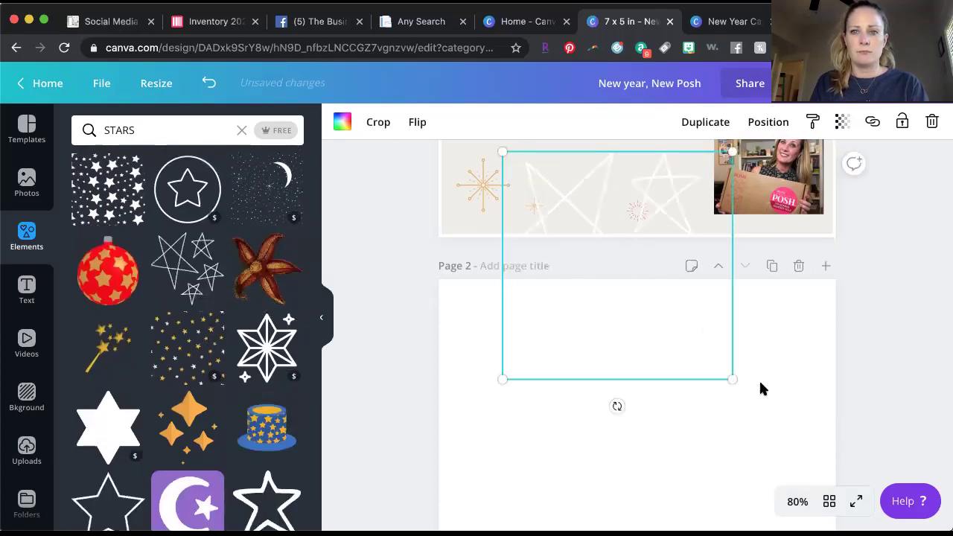
drag(732, 379, 611, 233)
scroll(576, 278, up, 3)
drag(579, 298, 589, 296)
Make the sketched stars black, then delete them, undoing and redoing the deletion.
click(342, 123)
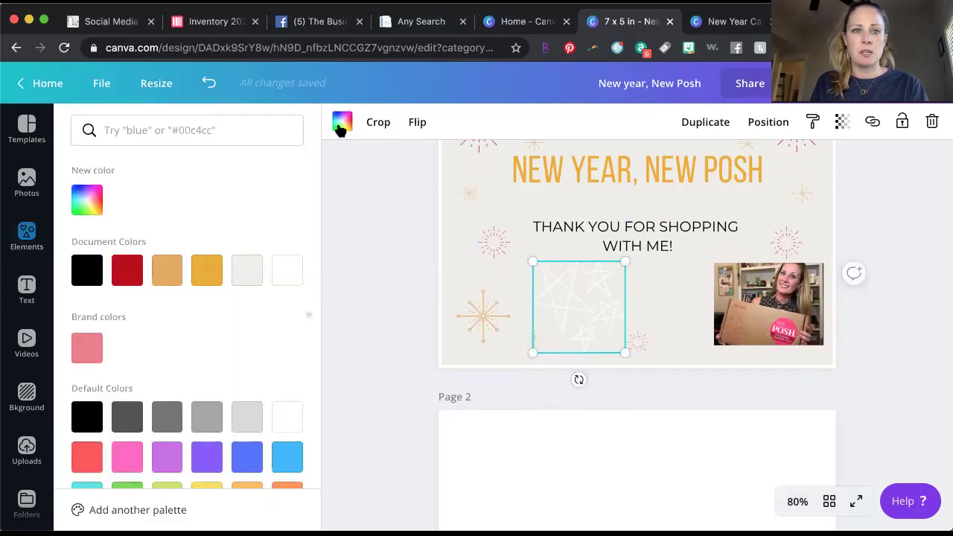
click(86, 272)
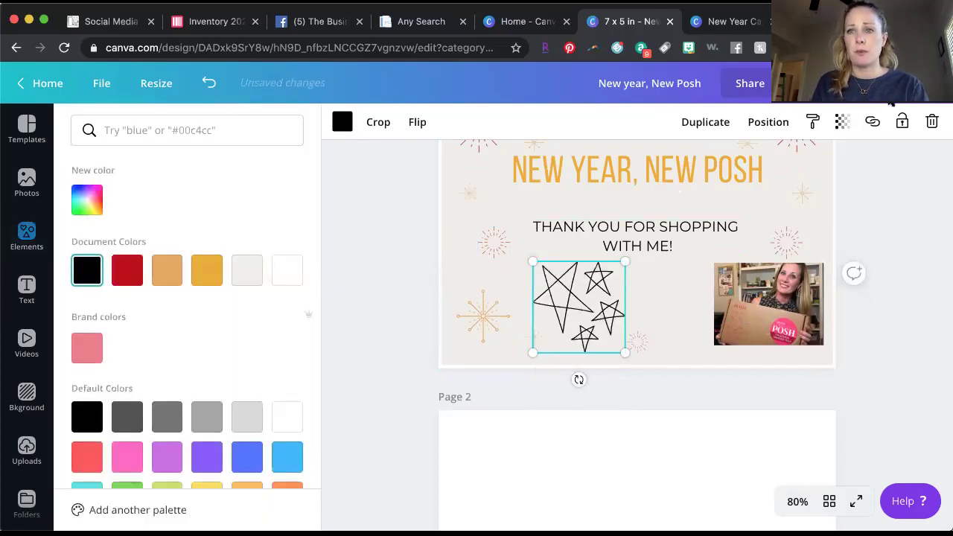
click(933, 124)
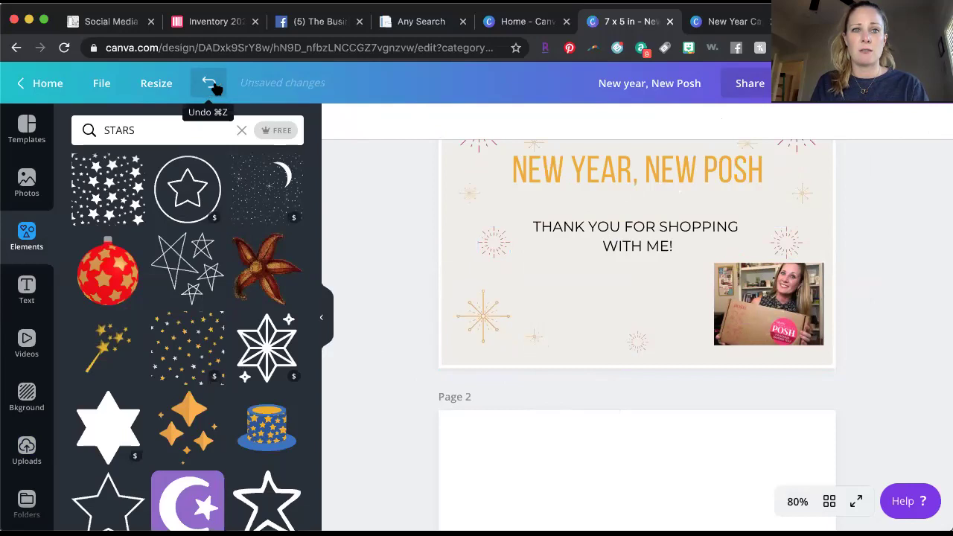
click(210, 83)
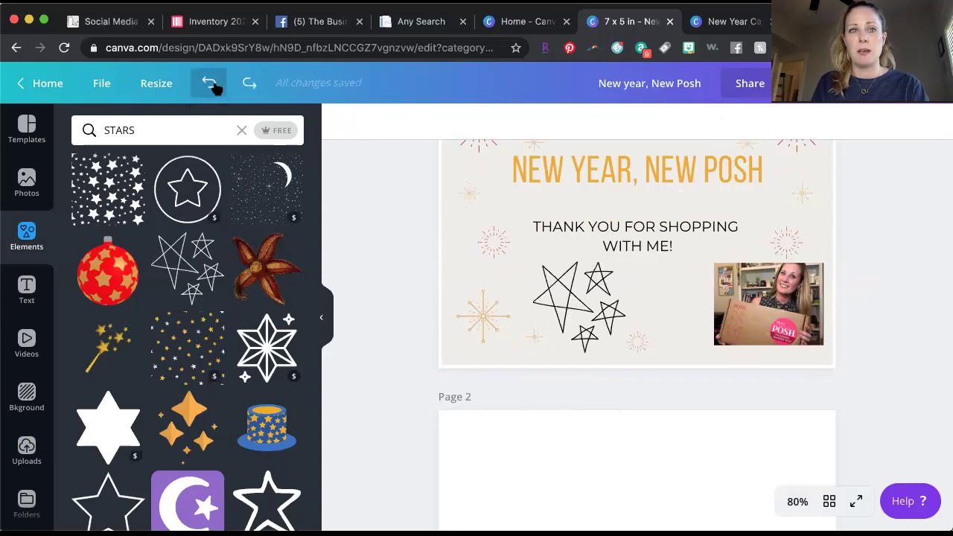
click(249, 83)
scroll(577, 438, down, 5)
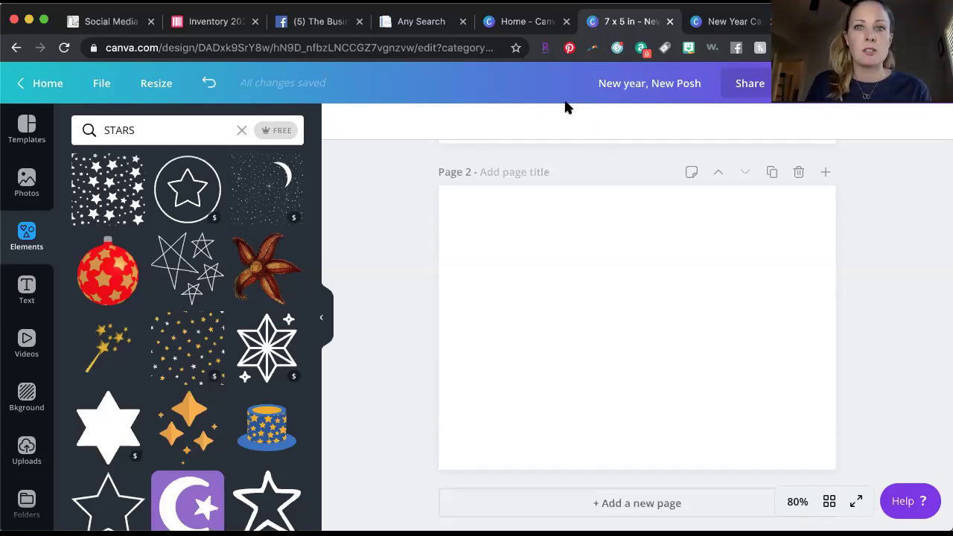
Return to the Canva home page and scroll down to Your designs.
click(18, 88)
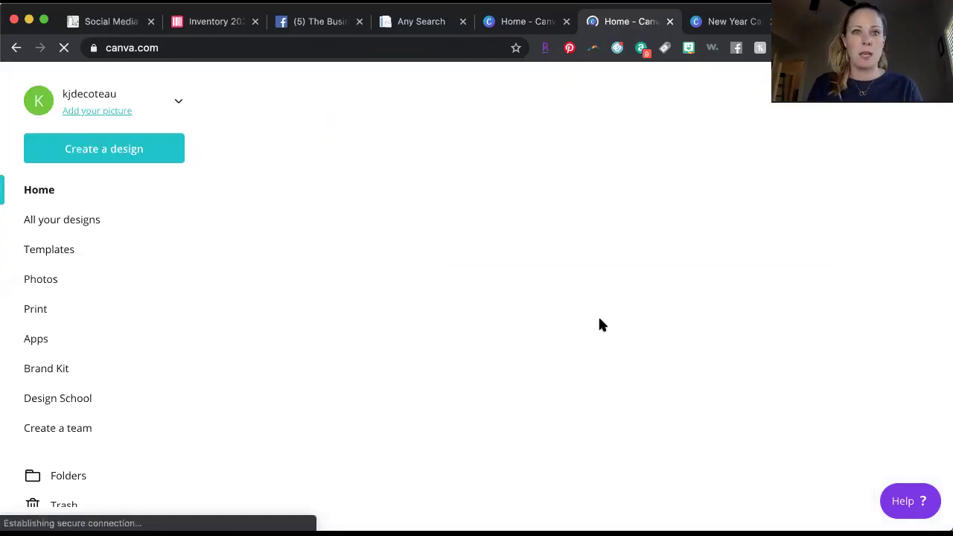
scroll(602, 324, down, 3)
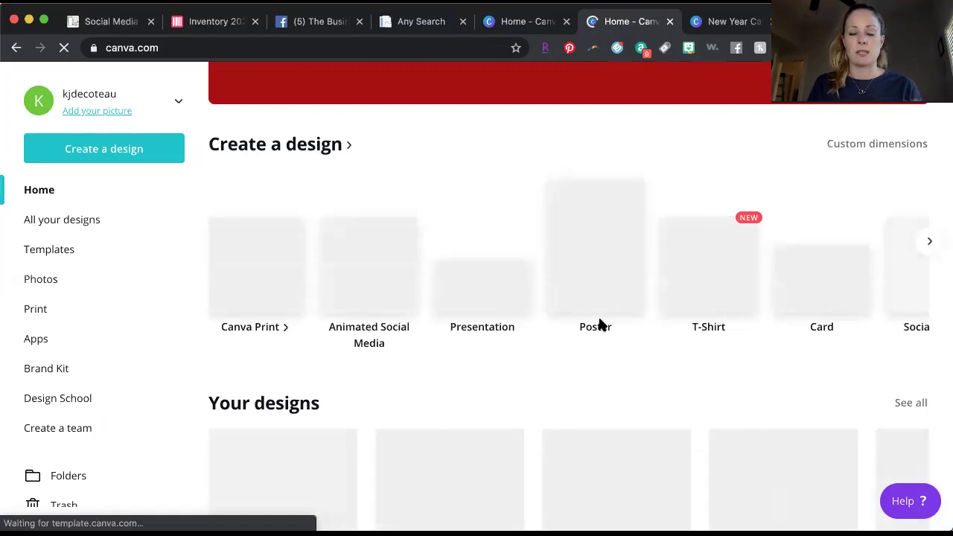
scroll(700, 372, down, 3)
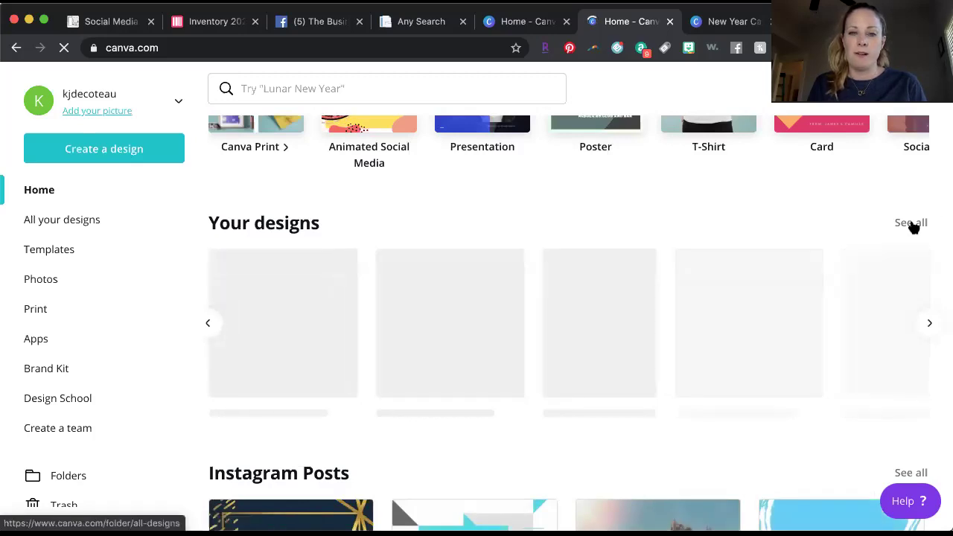
scroll(868, 323, down, 1)
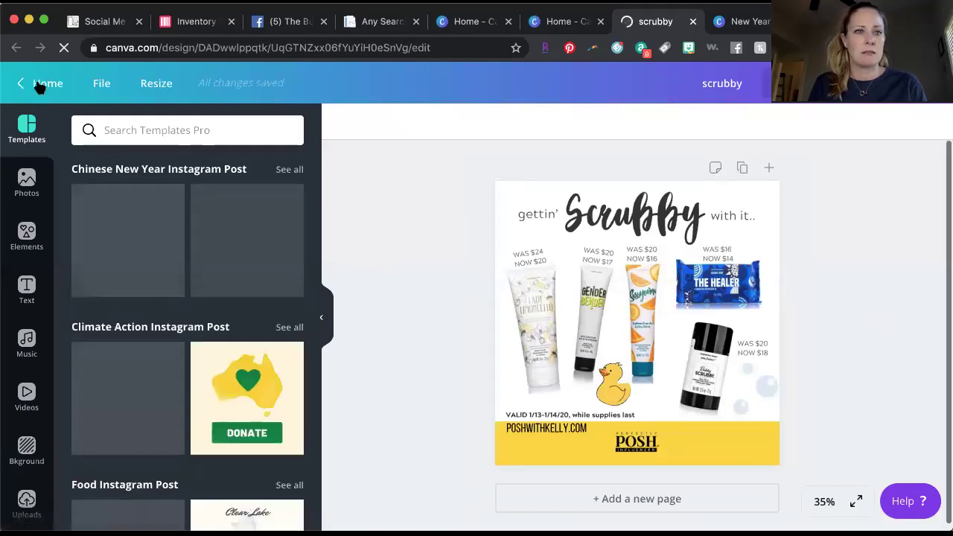
Close the duplicate Canva Home, Zoom and Any Search tabs, then scroll Your designs to New Year Card.
click(41, 86)
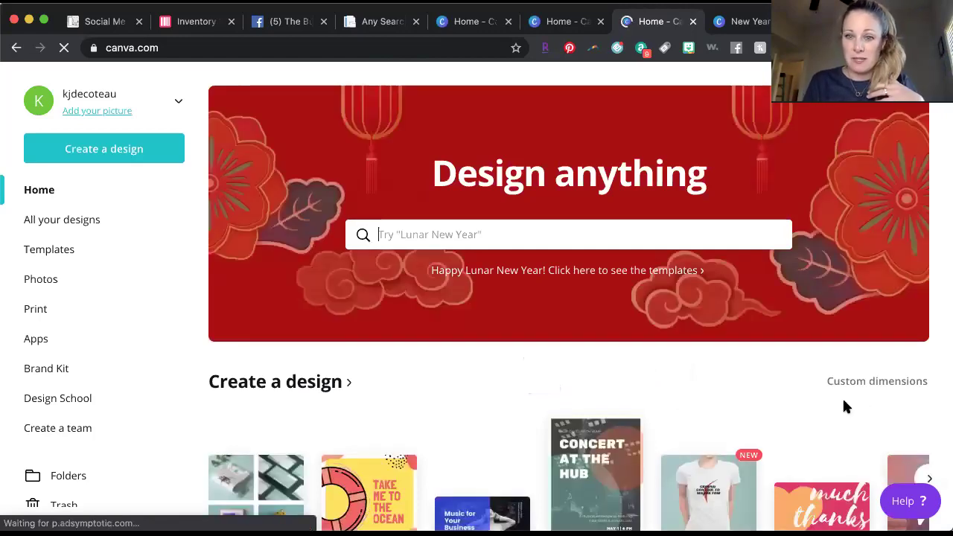
scroll(663, 392, down, 2)
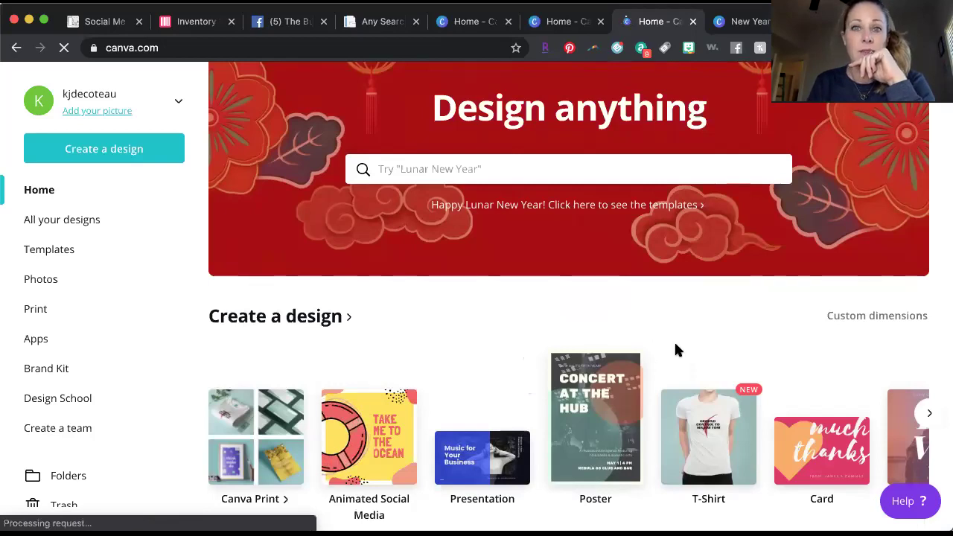
click(601, 21)
click(509, 21)
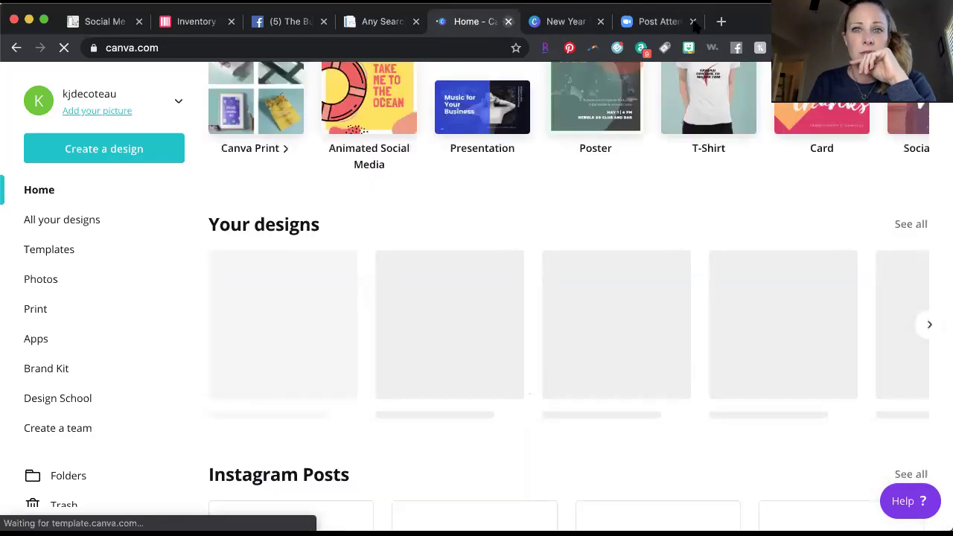
click(693, 21)
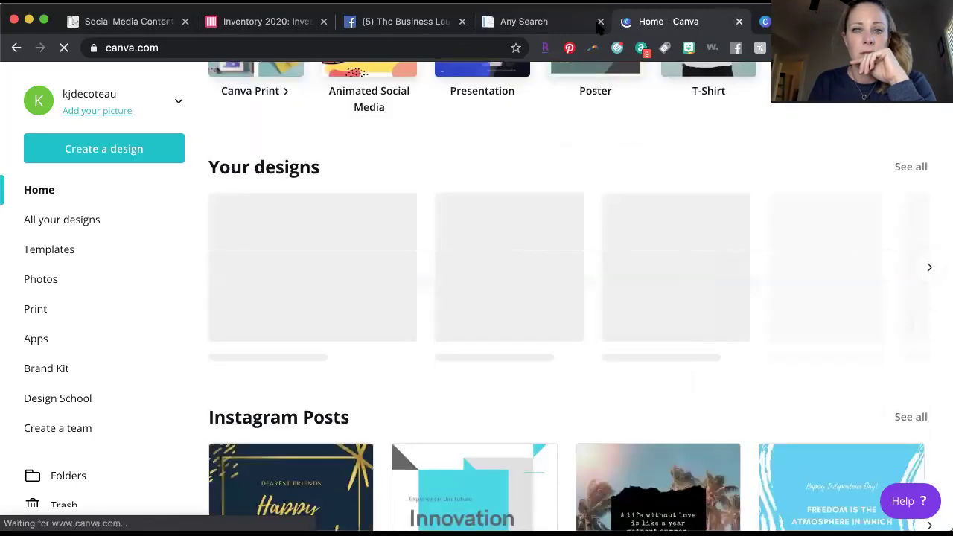
click(600, 21)
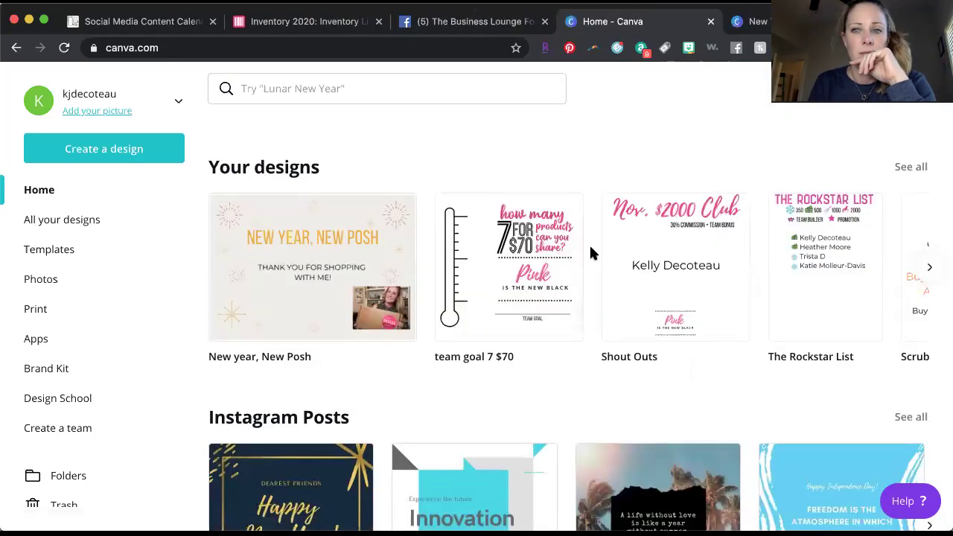
scroll(589, 253, right, 5)
scroll(589, 256, right, 4)
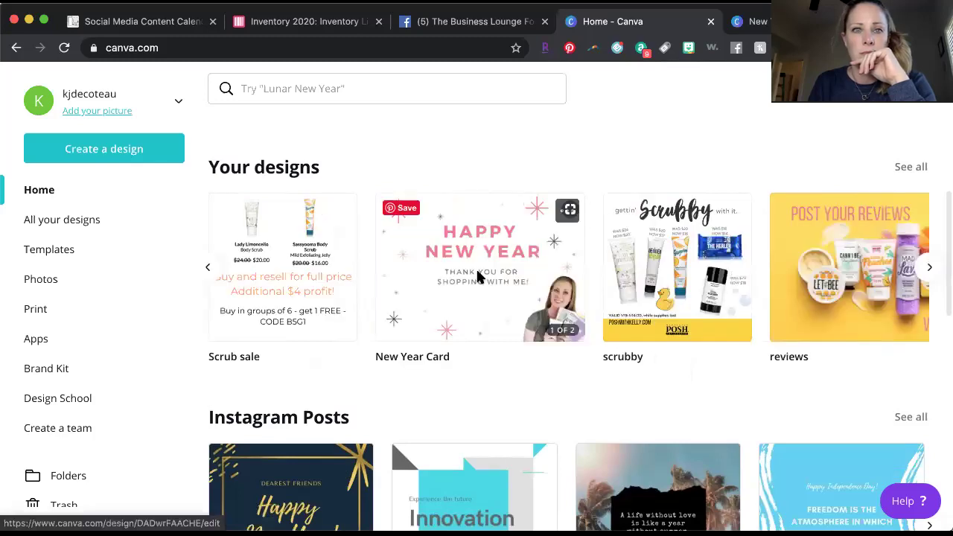
Load the New Year Card design and scroll down to page 2 with the QR code.
click(479, 277)
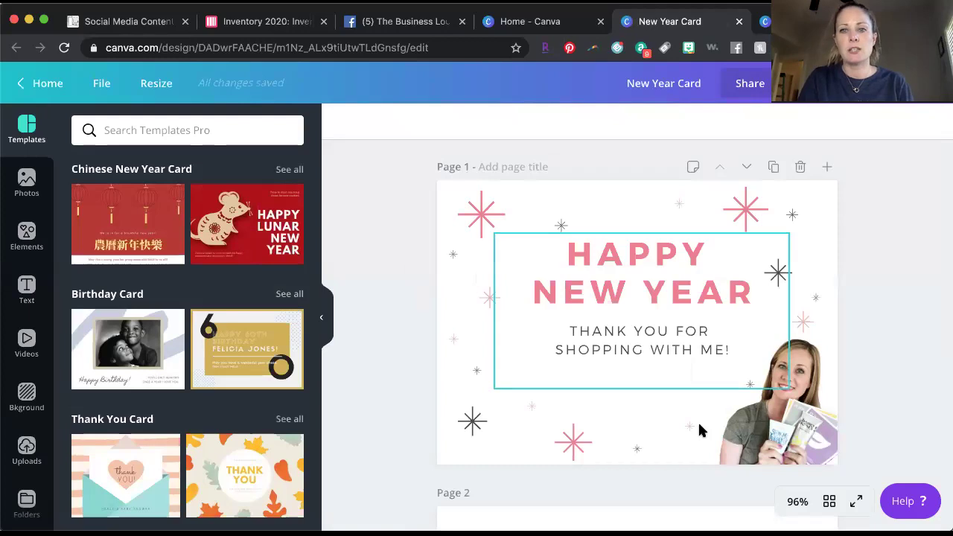
scroll(699, 425, down, 5)
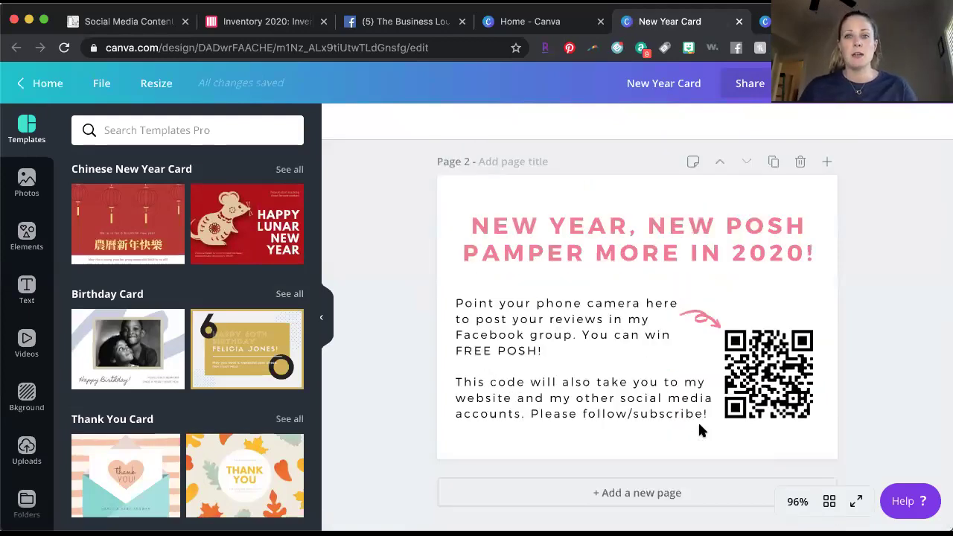
click(571, 249)
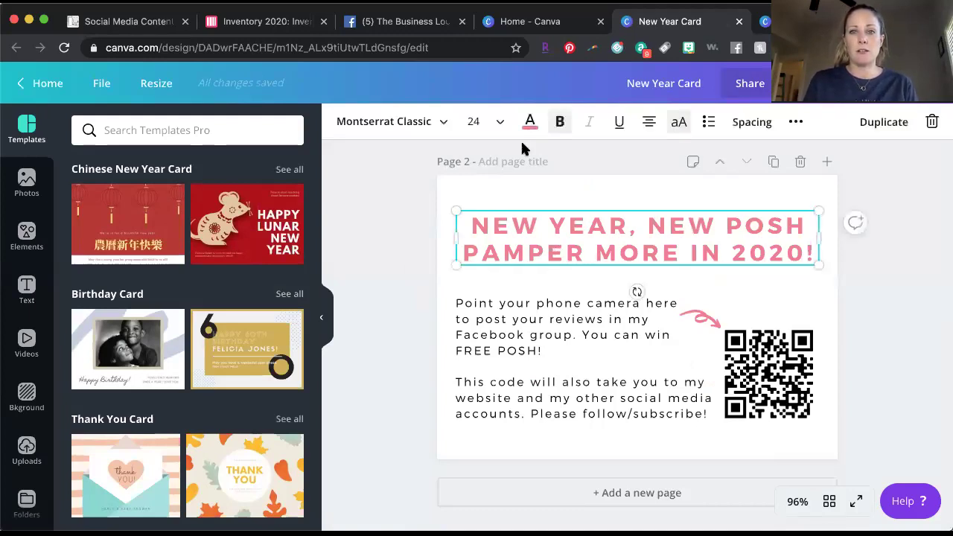
click(406, 128)
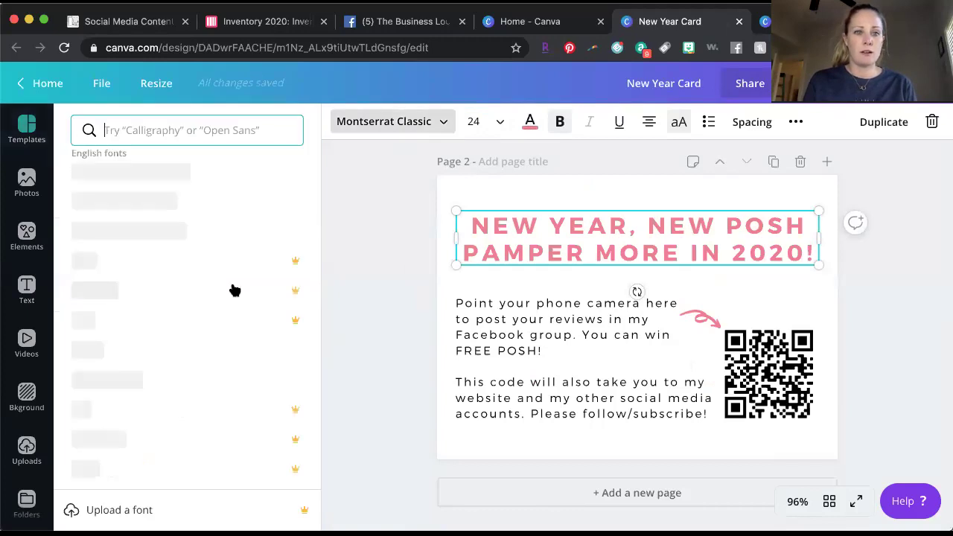
scroll(234, 290, down, 5)
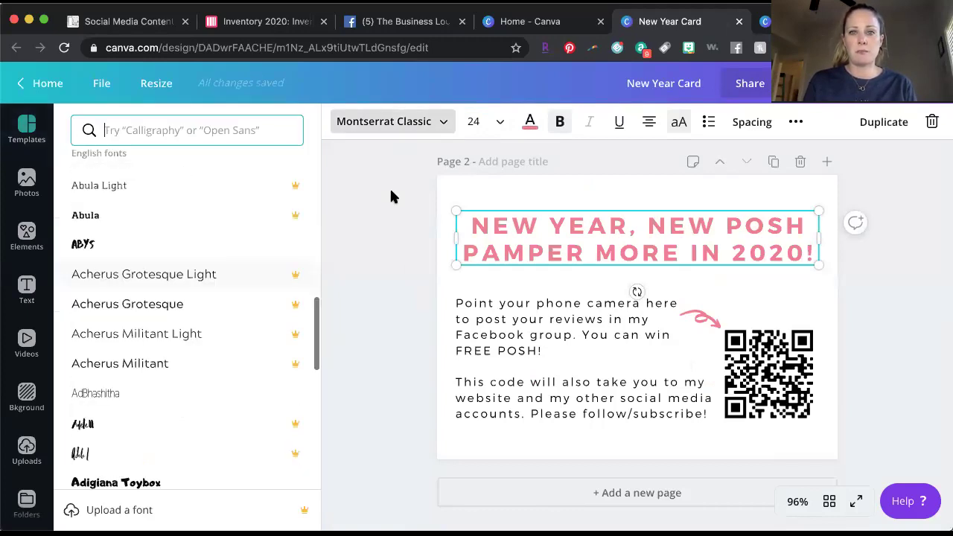
key(Escape)
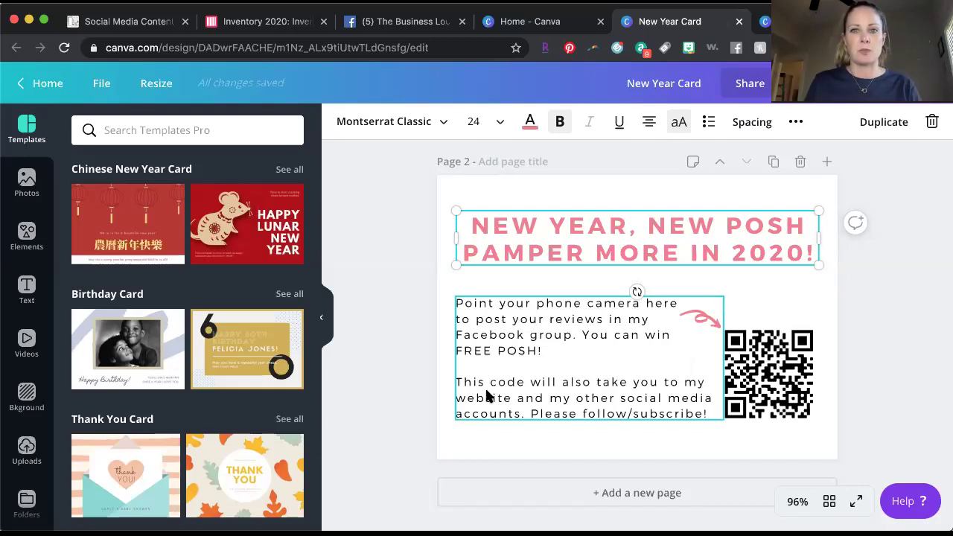
click(569, 375)
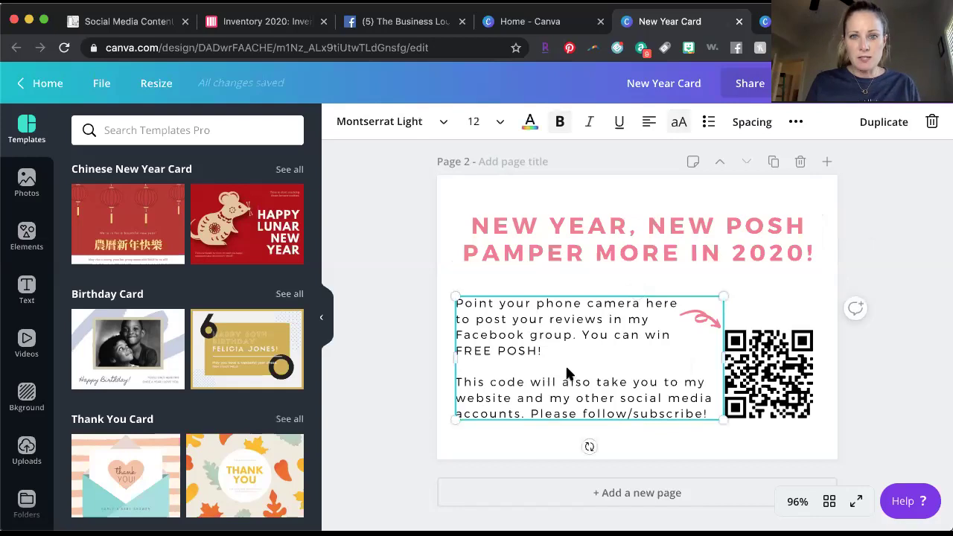
click(506, 439)
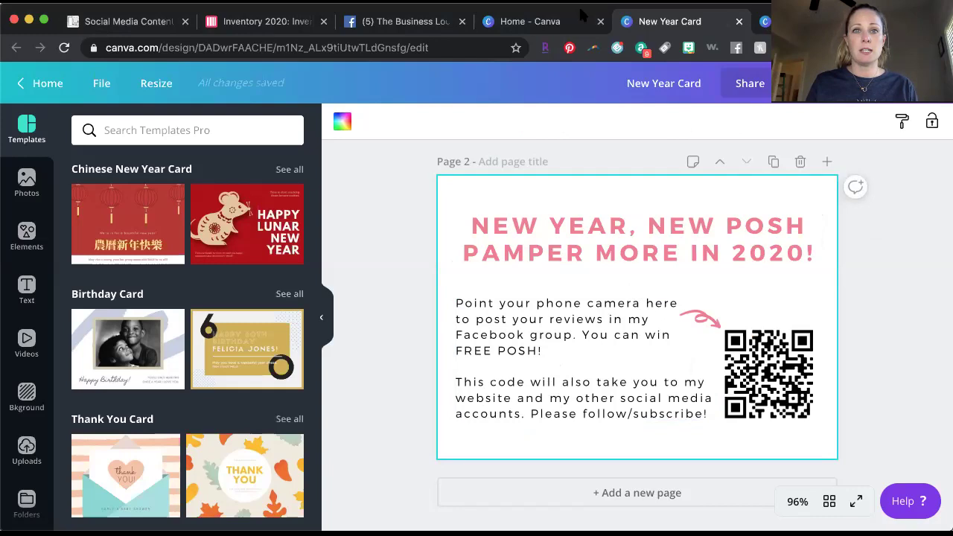
In a new tab, go to Google, search 'qr code maker' and open qr-code-generator.com.
key(super+t)
text(goog)
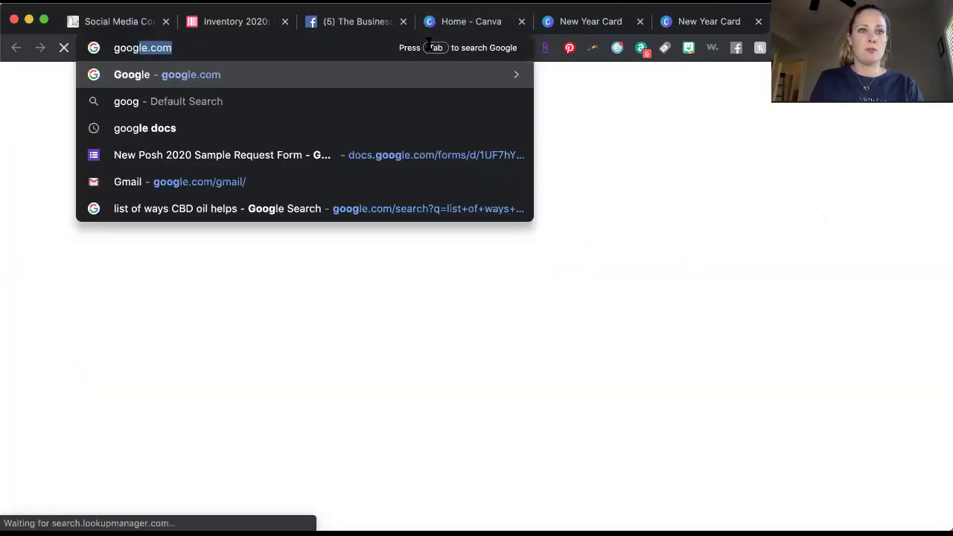
key(Return)
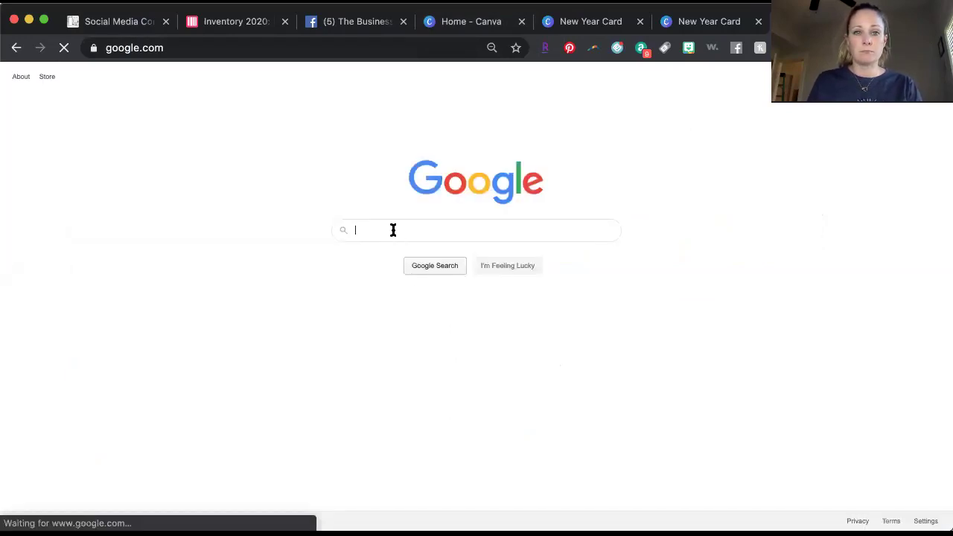
text(qr code)
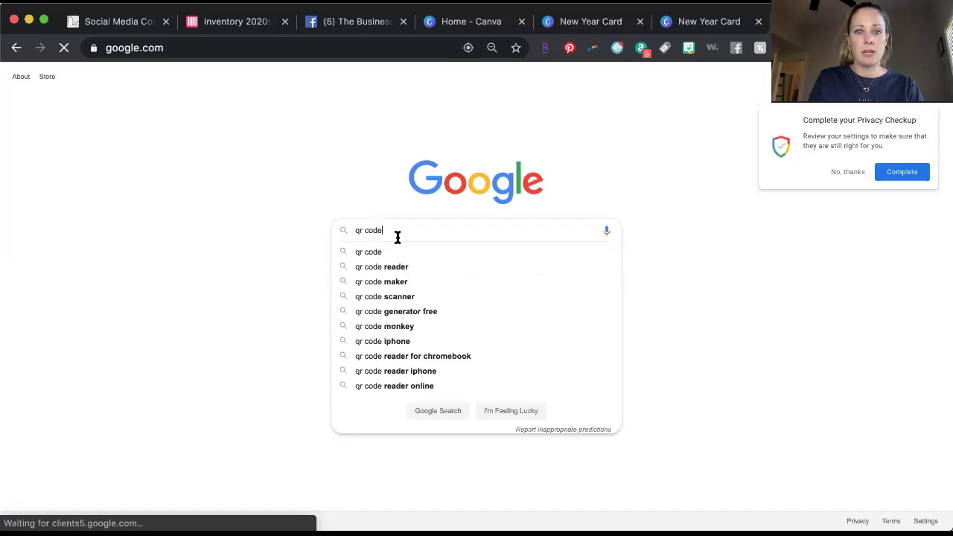
click(396, 282)
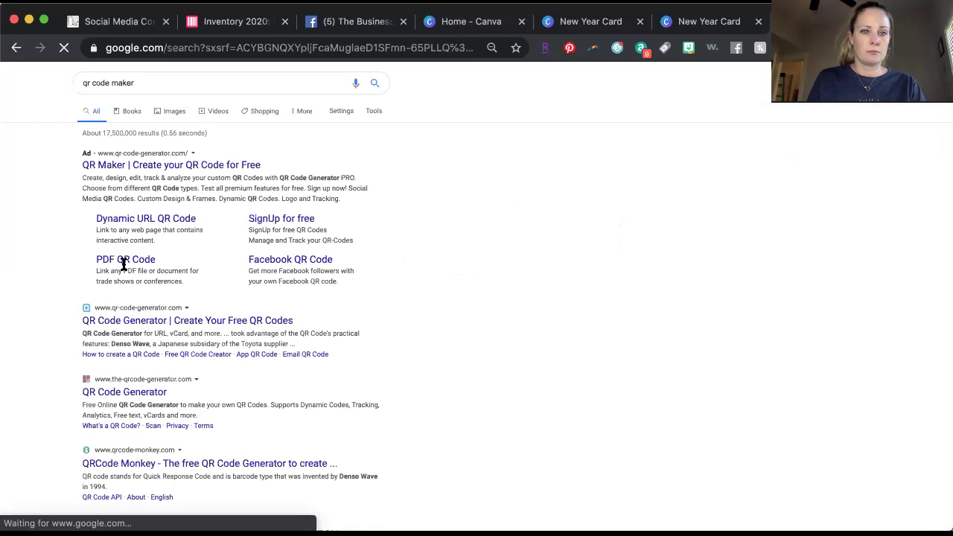
click(186, 320)
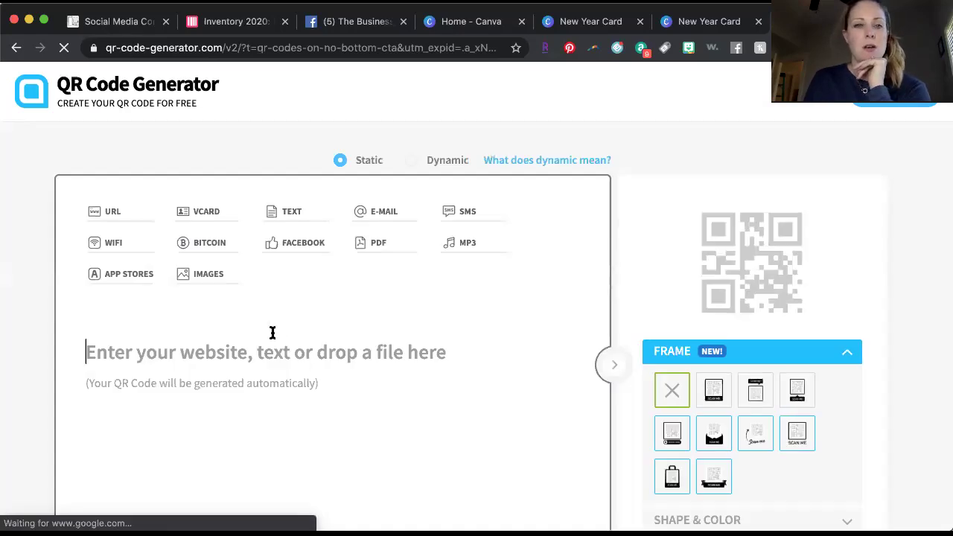
Scroll down and select QR Code Generator's 'Enter your website' field.
scroll(273, 333, down, 1)
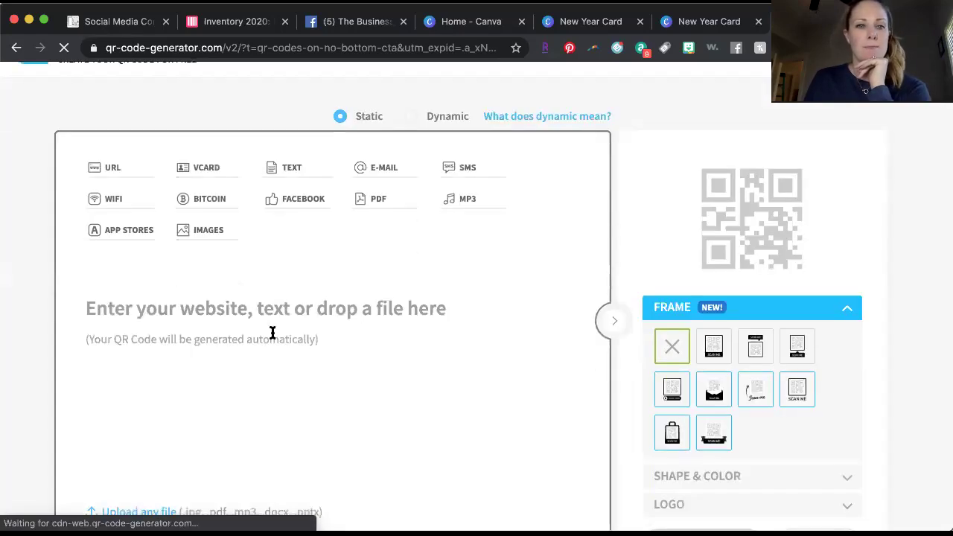
click(174, 320)
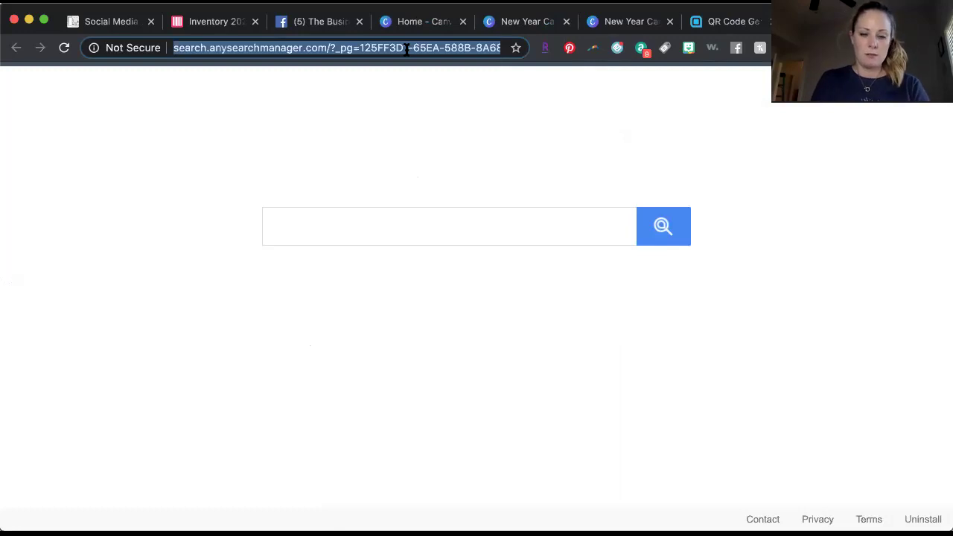
Enter the seller's campsite.bio address, fixing typos, load it and scroll through the link page.
text(camp)
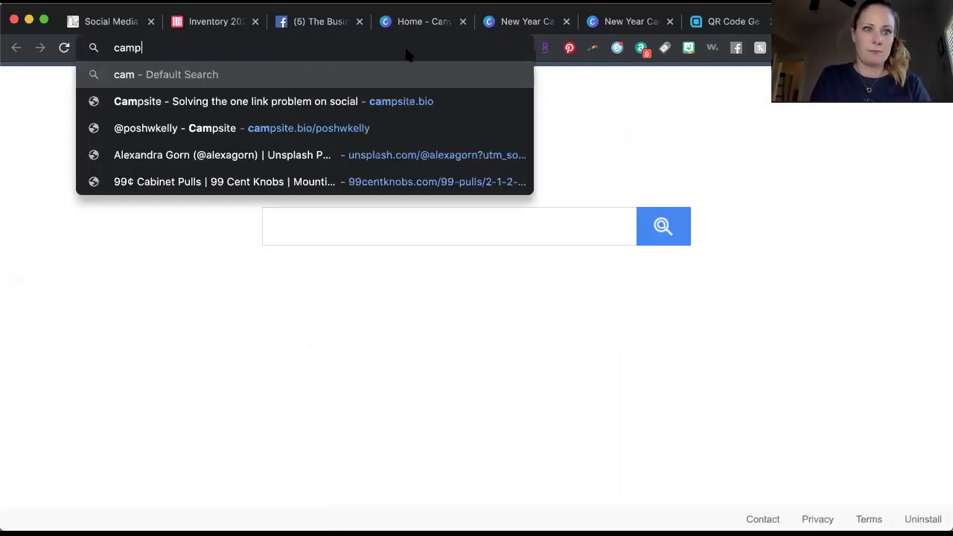
text(stie.)
key(BackSpace)
key(BackSpace)
key(BackSpace)
key(BackSpace)
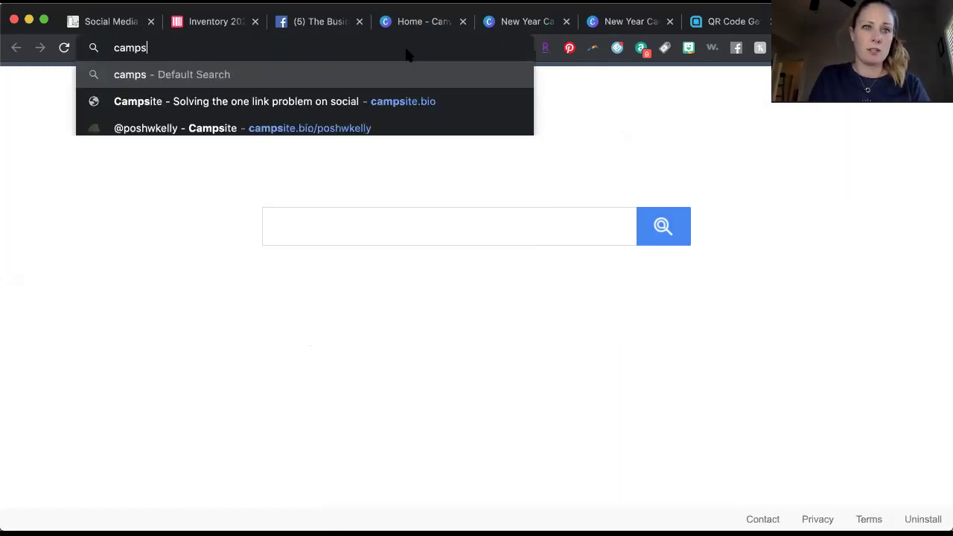
text(ite.)
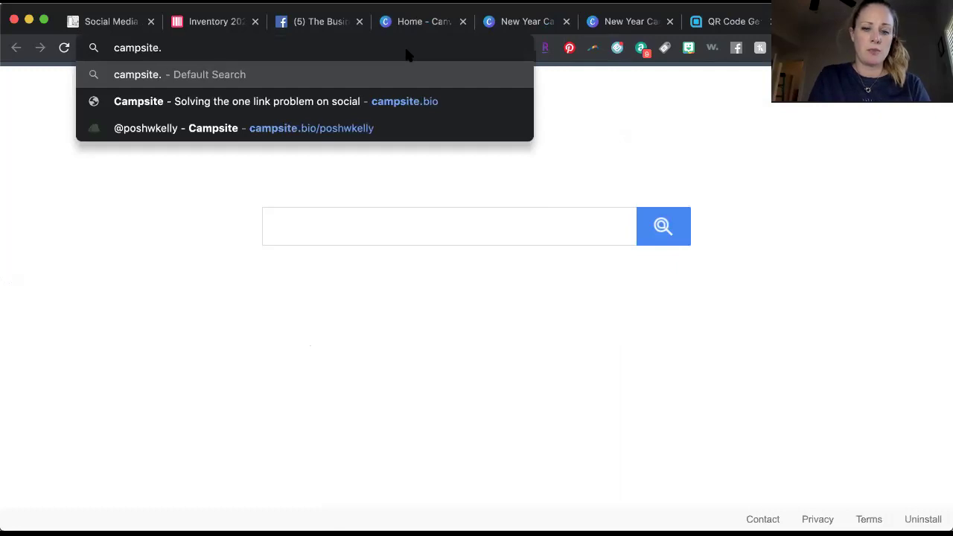
text(bio)
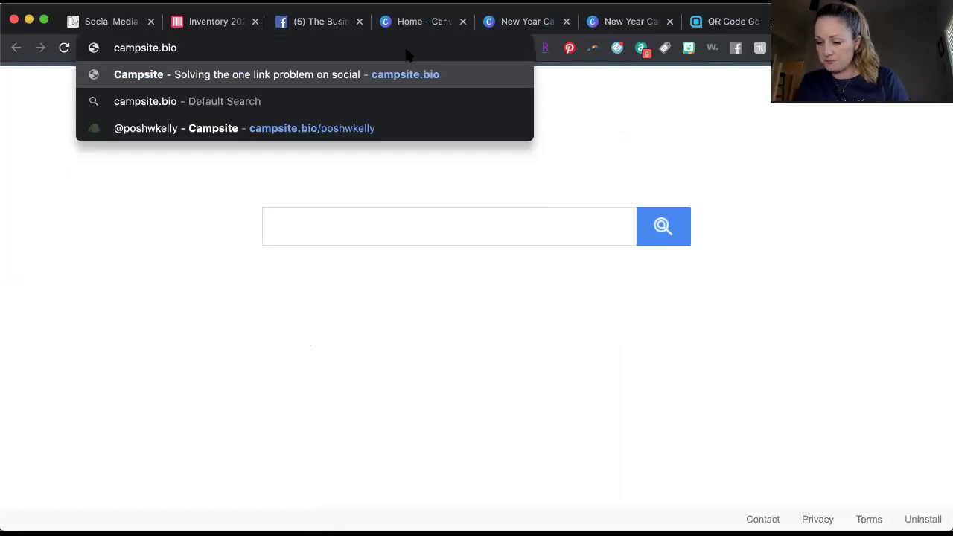
text(/osh)
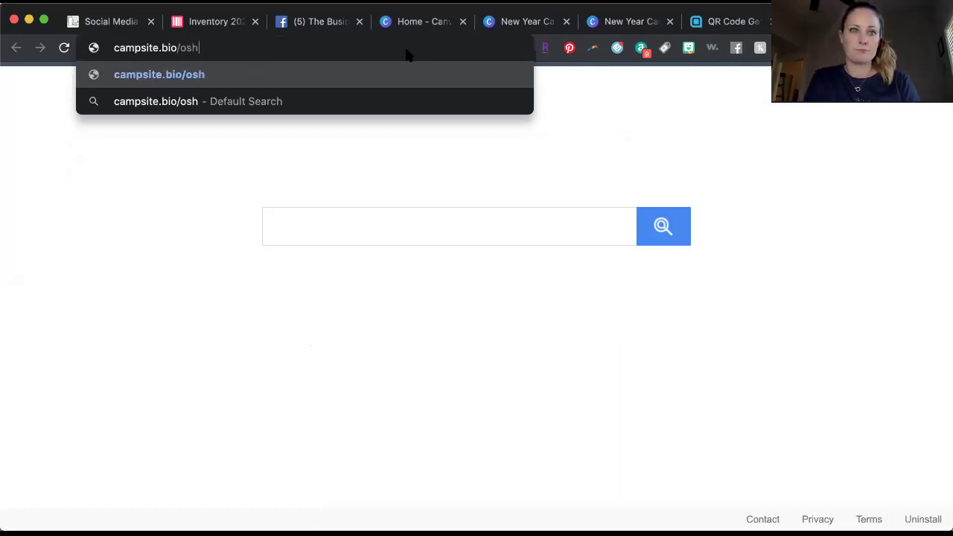
key(BackSpace)
key(BackSpace)
key(BackSpace)
text(poshw)
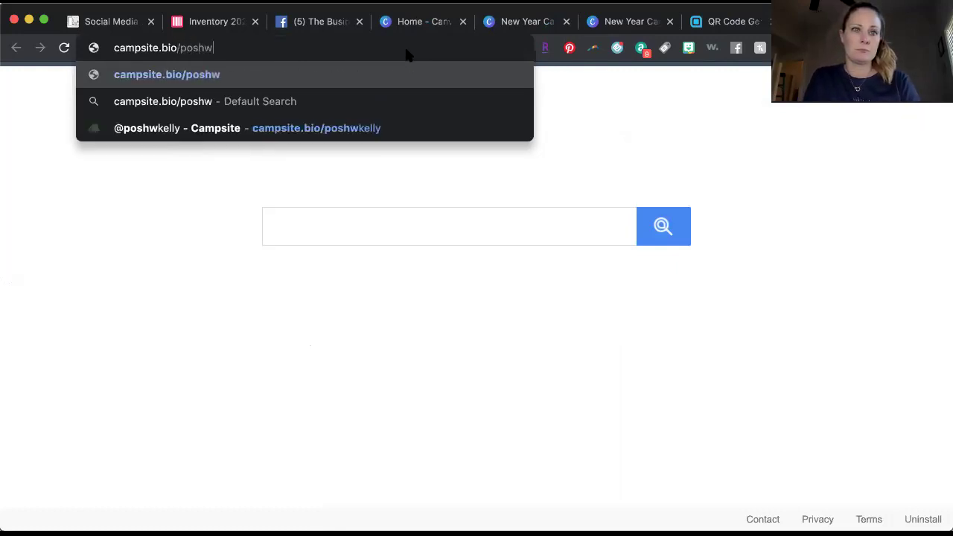
text(kelly)
key(Return)
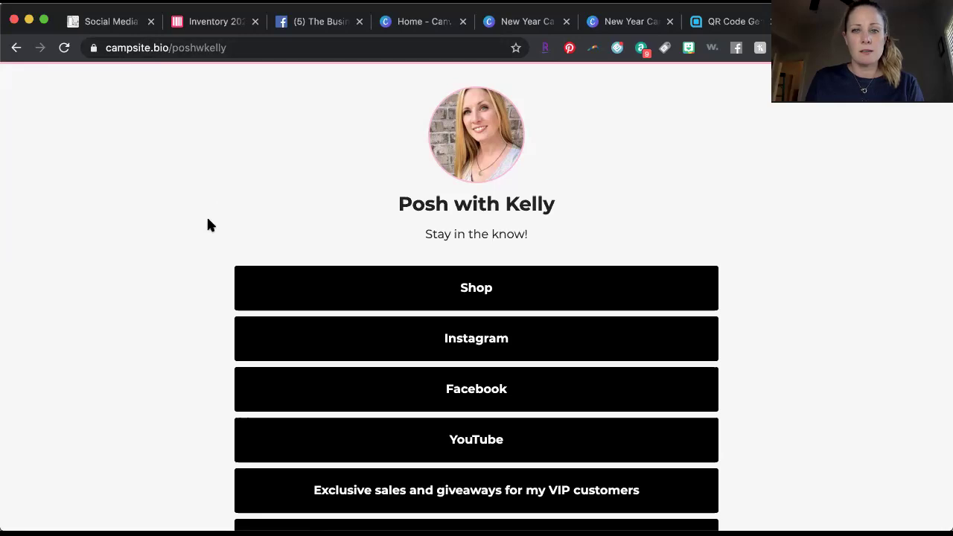
scroll(208, 225, down, 2)
scroll(208, 225, up, 2)
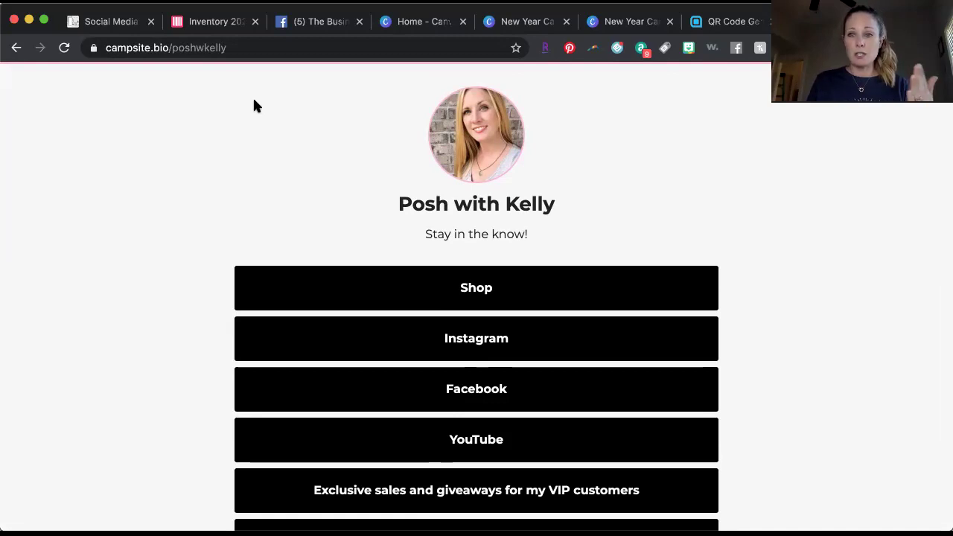
scroll(254, 101, down, 2)
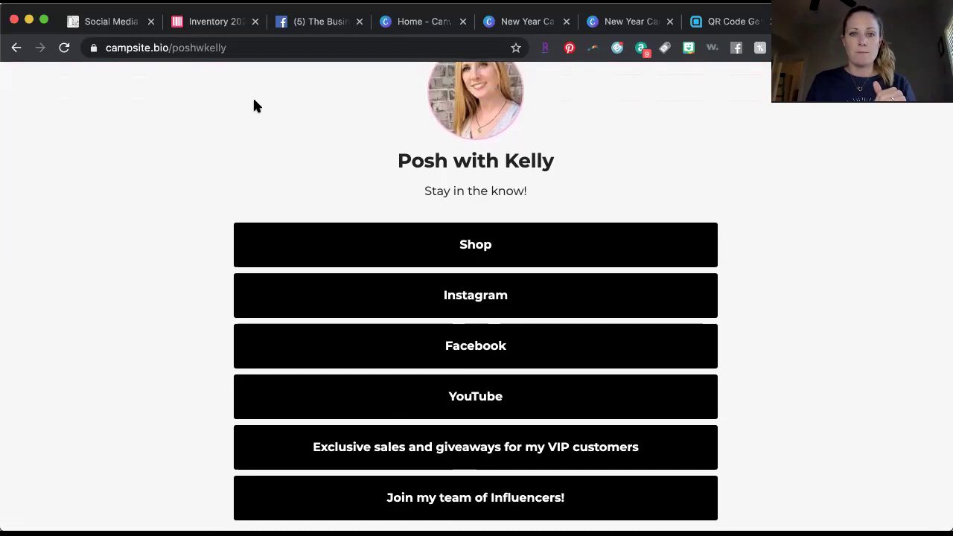
scroll(254, 101, down, 1)
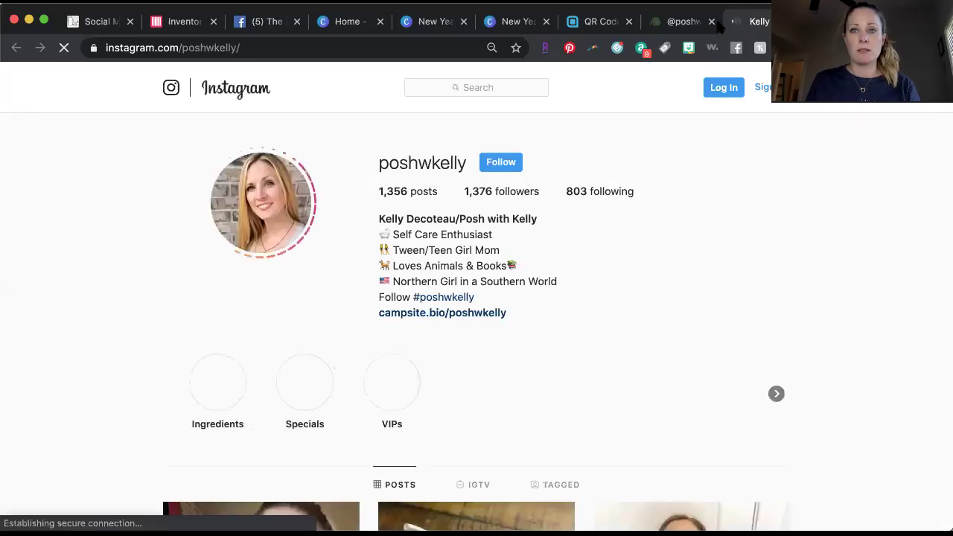
Follow the Campsite page's Facebook link, then return to the Canva New Year card tab.
click(681, 22)
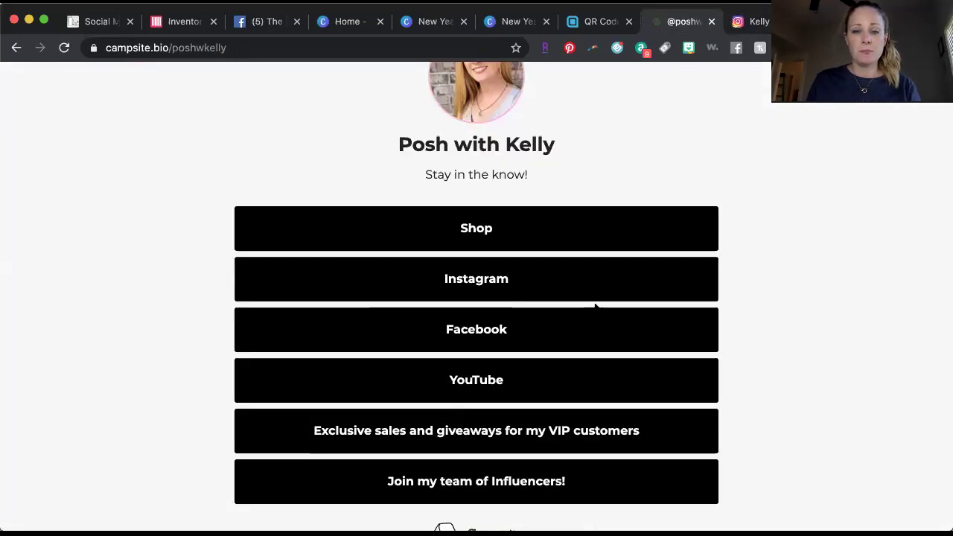
click(553, 326)
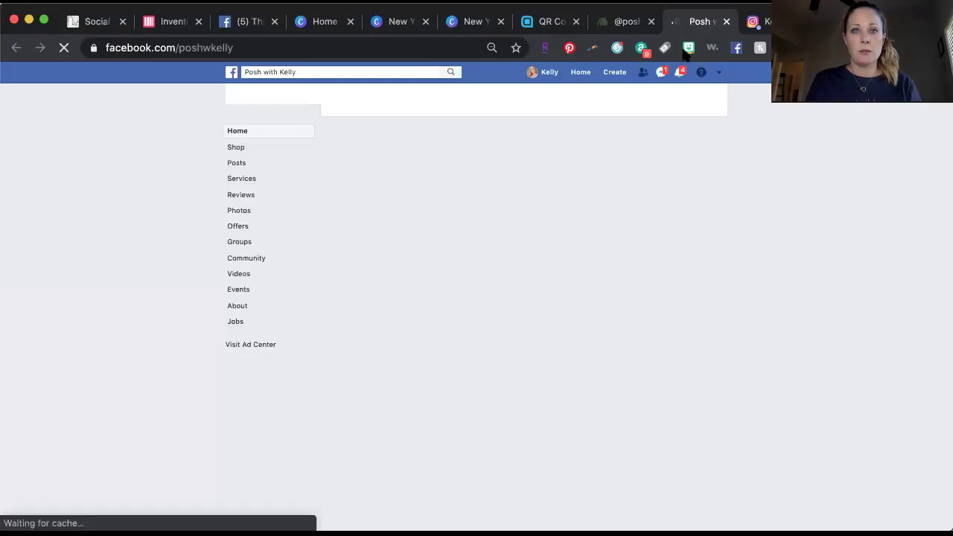
click(630, 24)
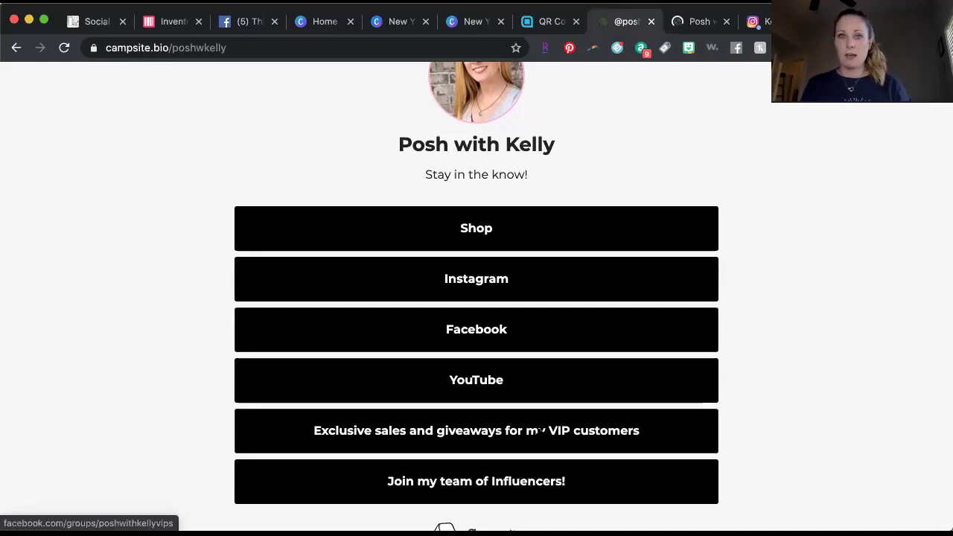
click(398, 23)
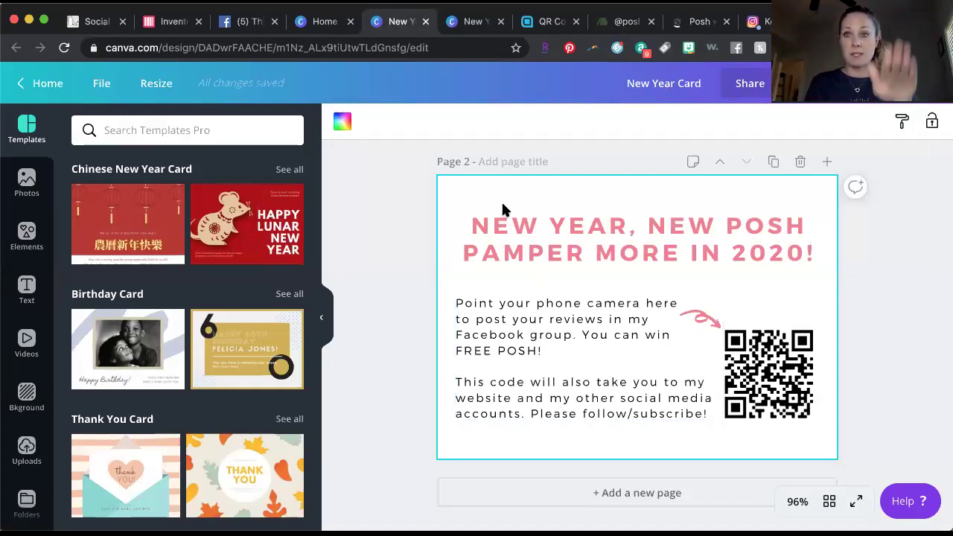
Switch between the Campsite and Canva tabs, ending on the New Year card's page 2 QR code.
click(630, 24)
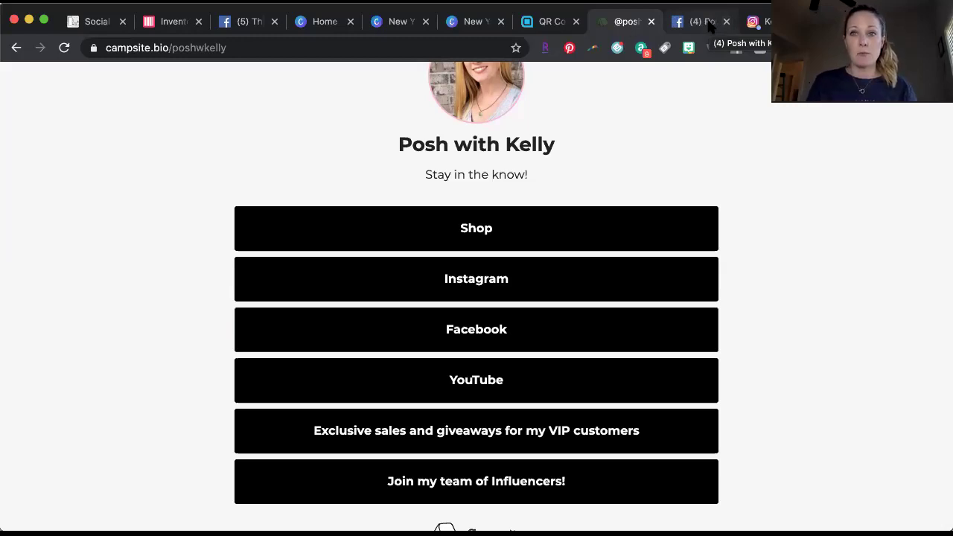
click(478, 27)
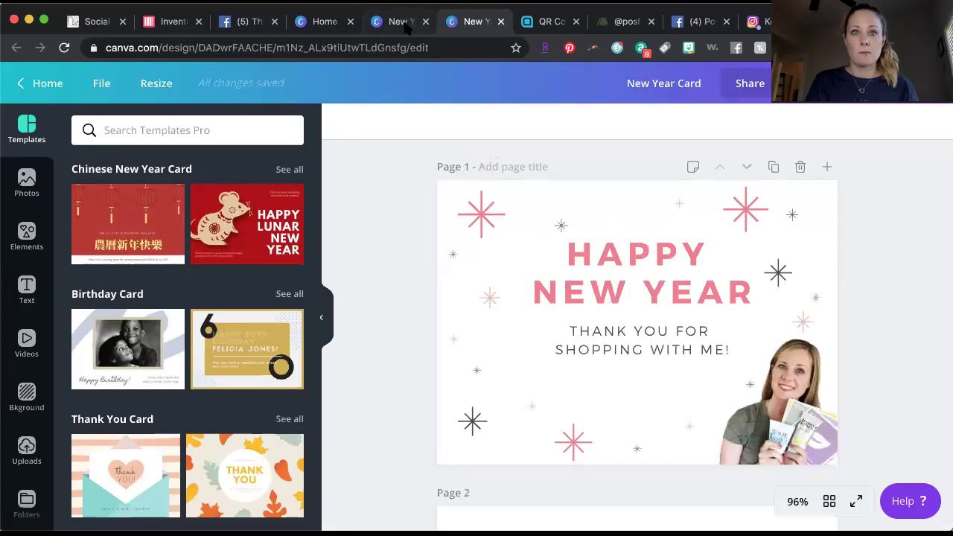
click(407, 24)
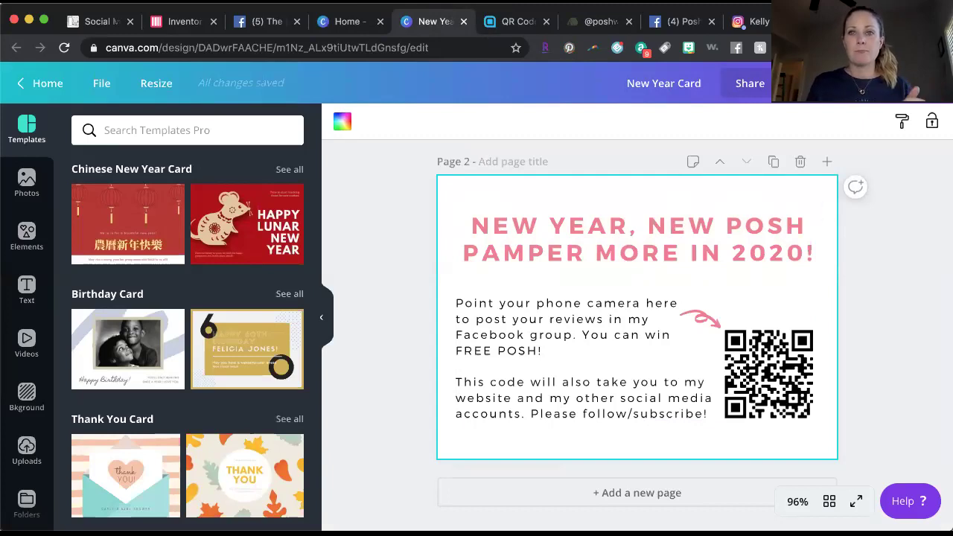
click(603, 22)
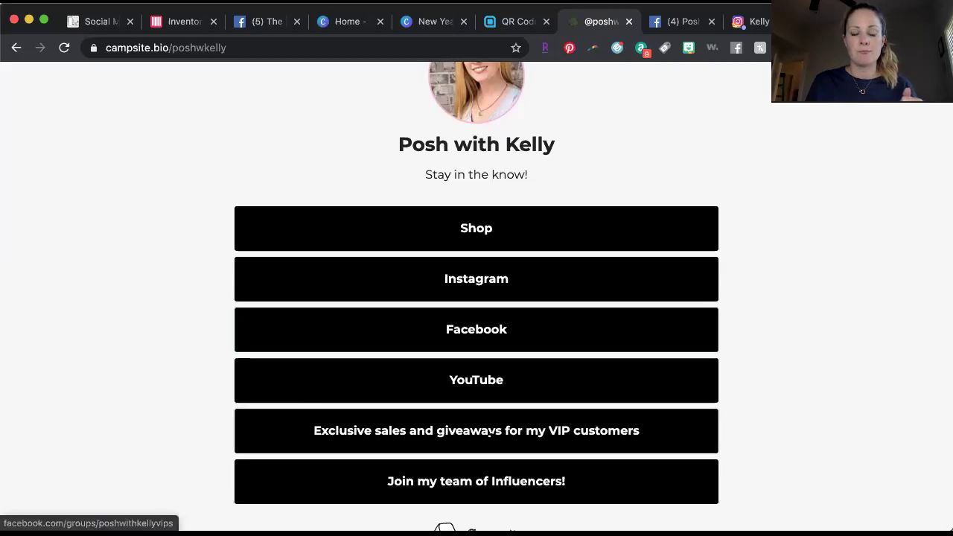
scroll(509, 430, down, 1)
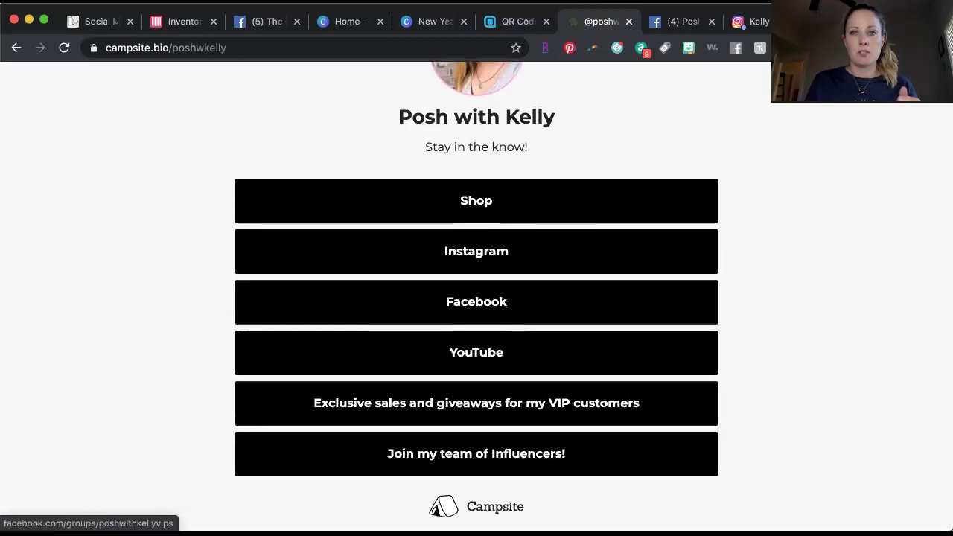
click(431, 21)
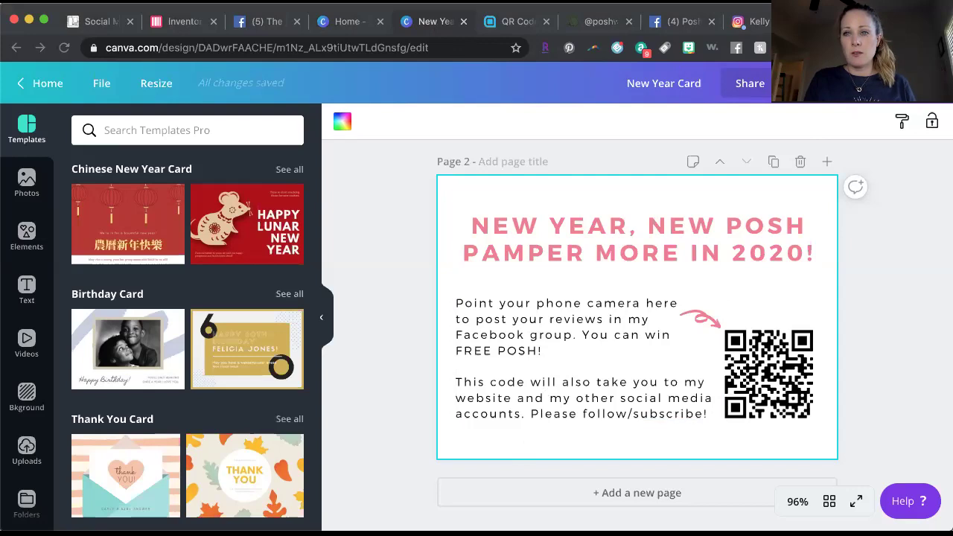
From Share, bring up Download with File type PDF Print and All pages (2).
click(750, 83)
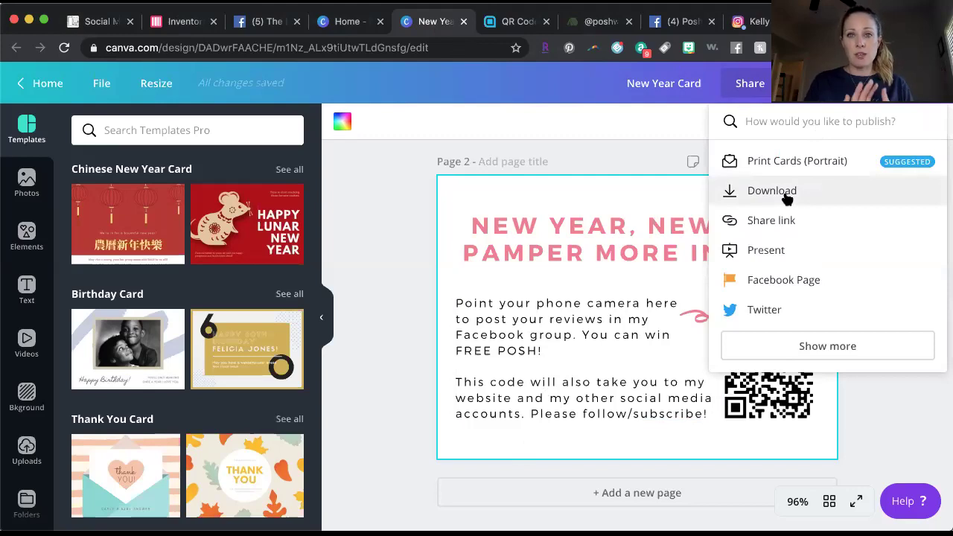
click(787, 196)
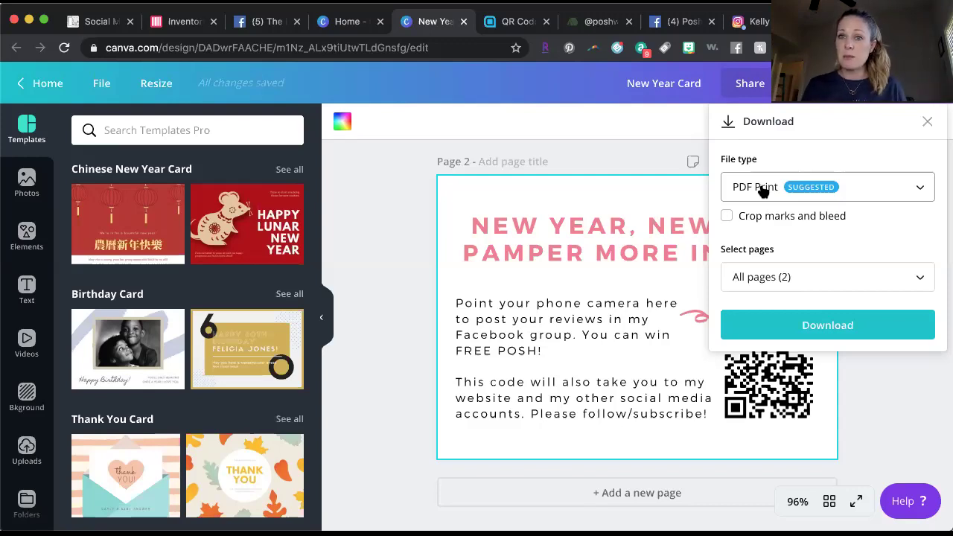
Confirm PDF Print in the file type list and dismiss the Download panel to return to page 2.
click(921, 190)
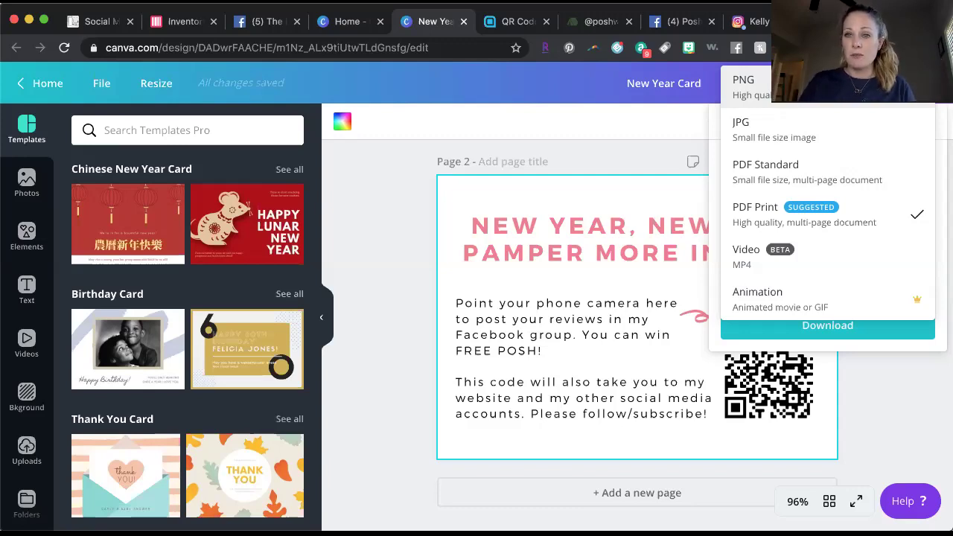
click(886, 395)
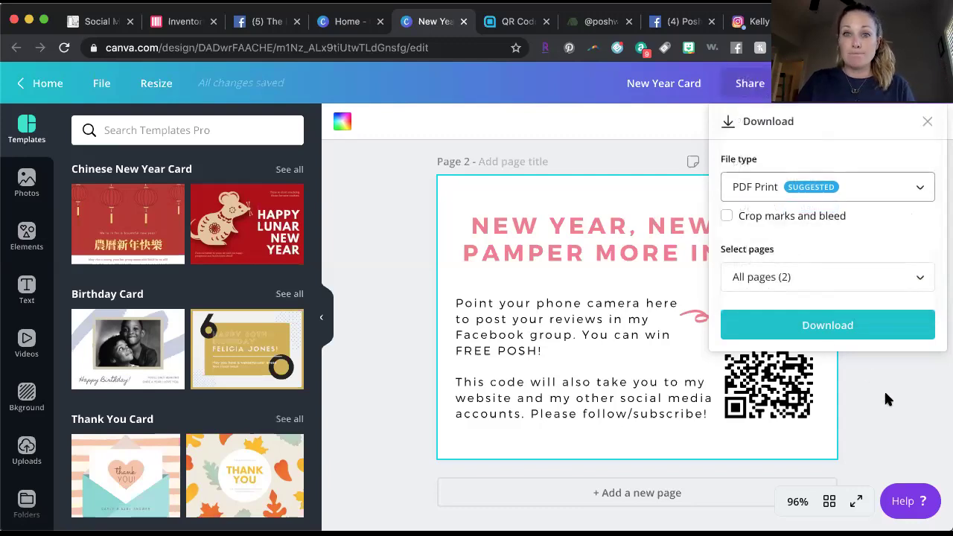
click(928, 121)
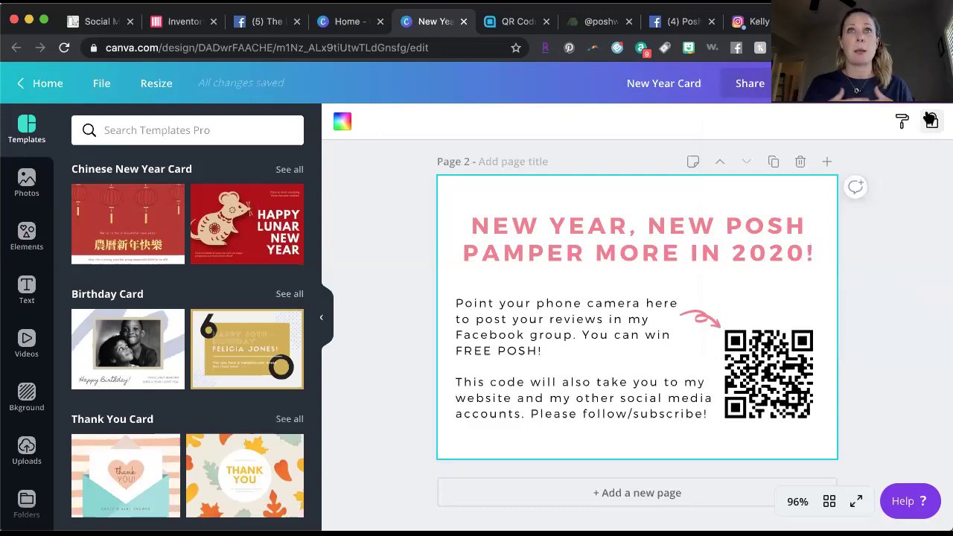